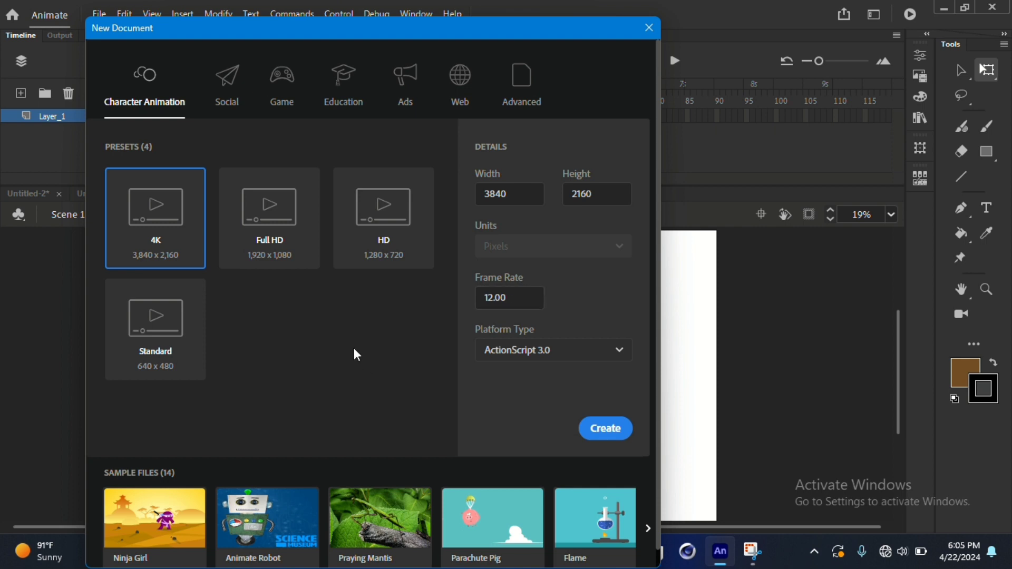
Create a new Full HD document, 1920 x 1080, from the Character Animation presets.
left_click(248, 213)
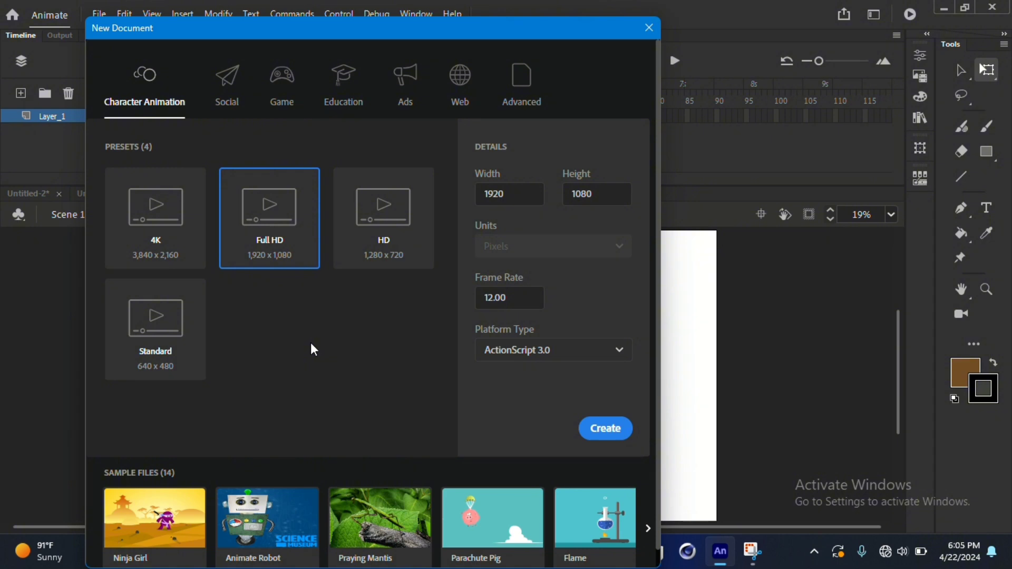
left_click(614, 430)
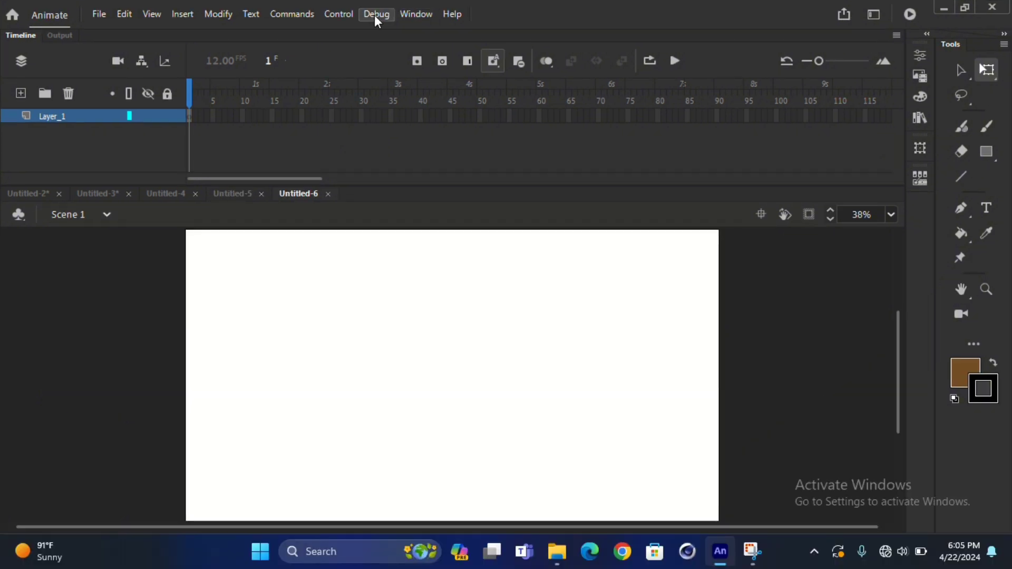
left_click(405, 16)
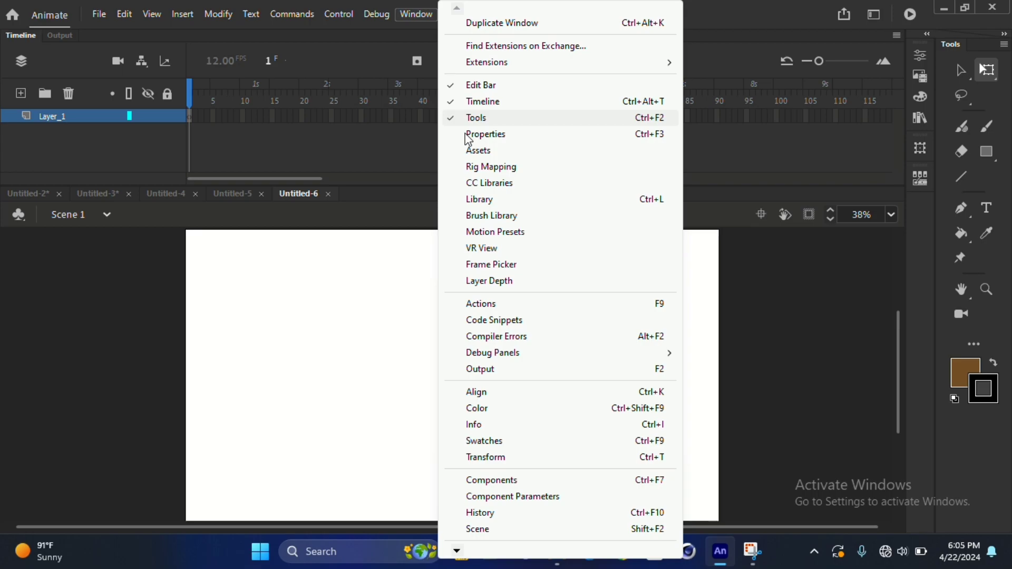
left_click(259, 351)
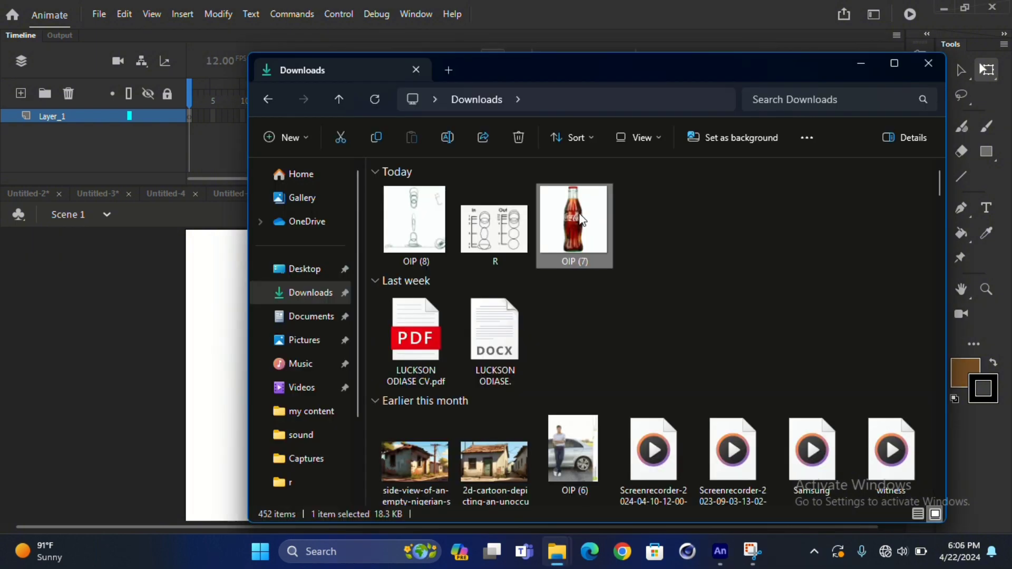
Bring the bottle image OIP (7) from the Downloads folder onto the stage and enlarge it from its upper-right corner.
left_click_drag(573, 222, 177, 341)
left_click(130, 315)
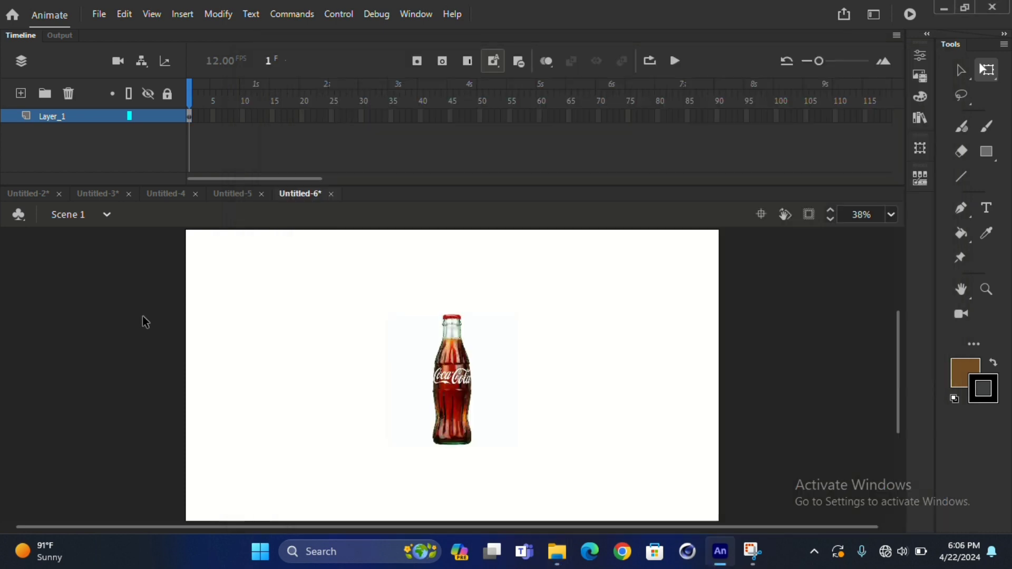
left_click(447, 371)
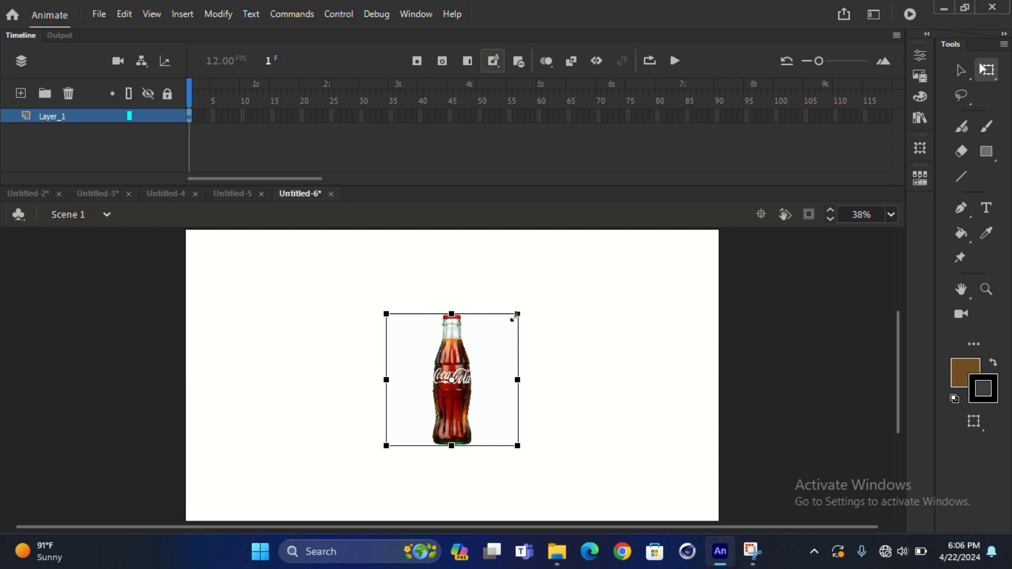
left_click_drag(523, 316, 545, 305)
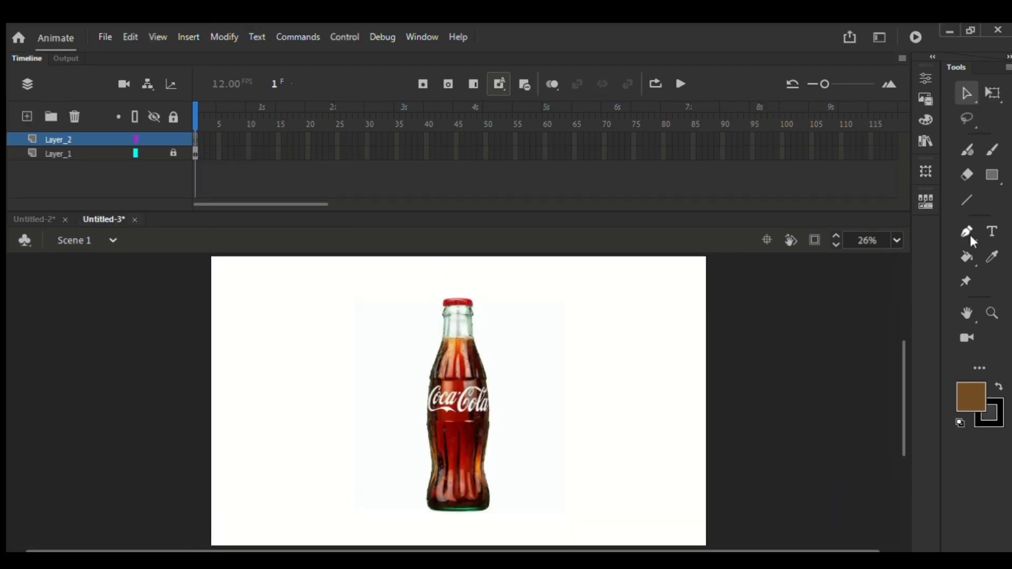
Draw a closed six-point practice outline to the right of the bottle on Layer_2 with the Pen tool.
left_click(969, 233)
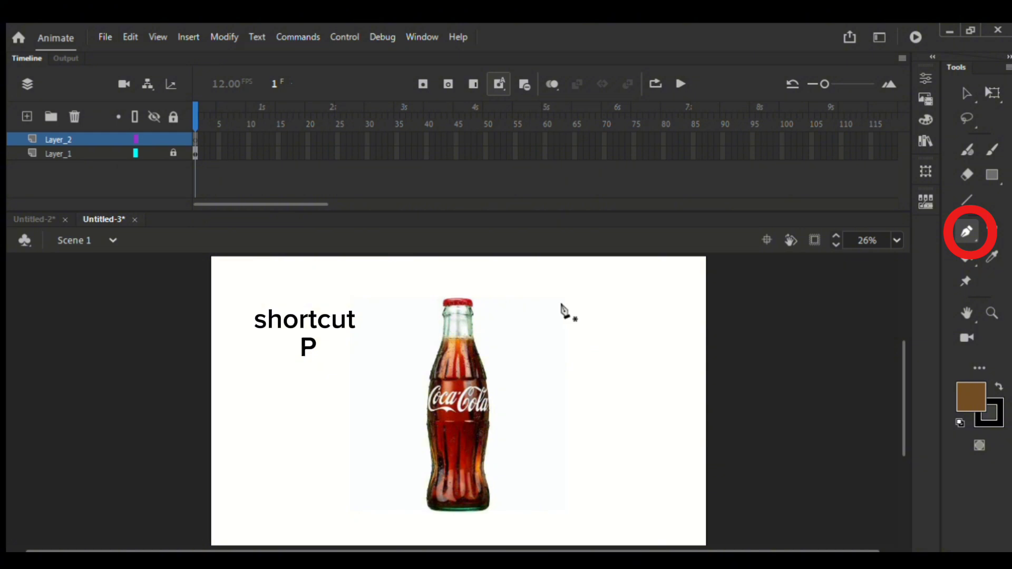
left_click(565, 309)
left_click(529, 372)
left_click(557, 426)
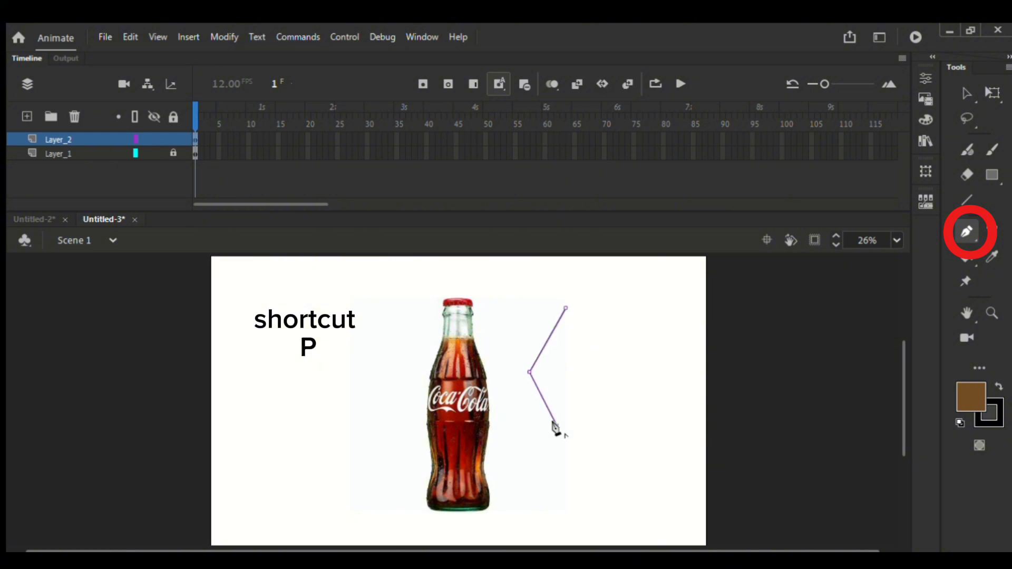
left_click(634, 428)
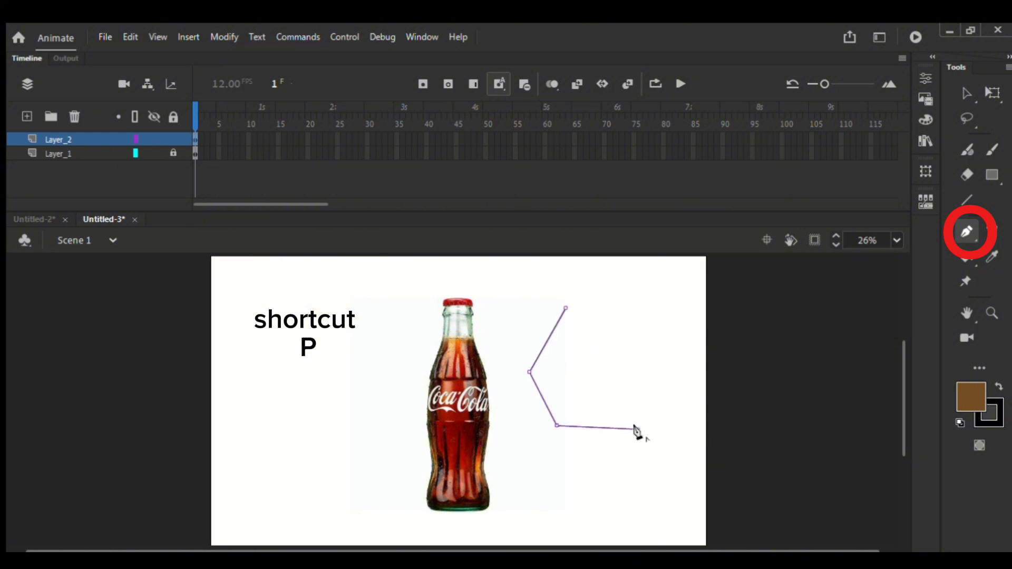
left_click(616, 385)
left_click(622, 339)
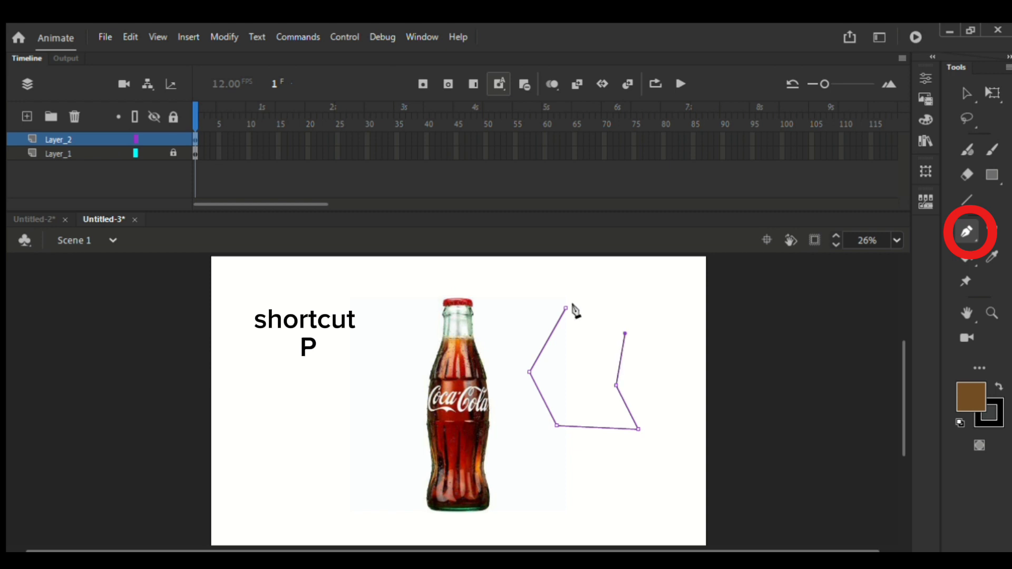
left_click(564, 309)
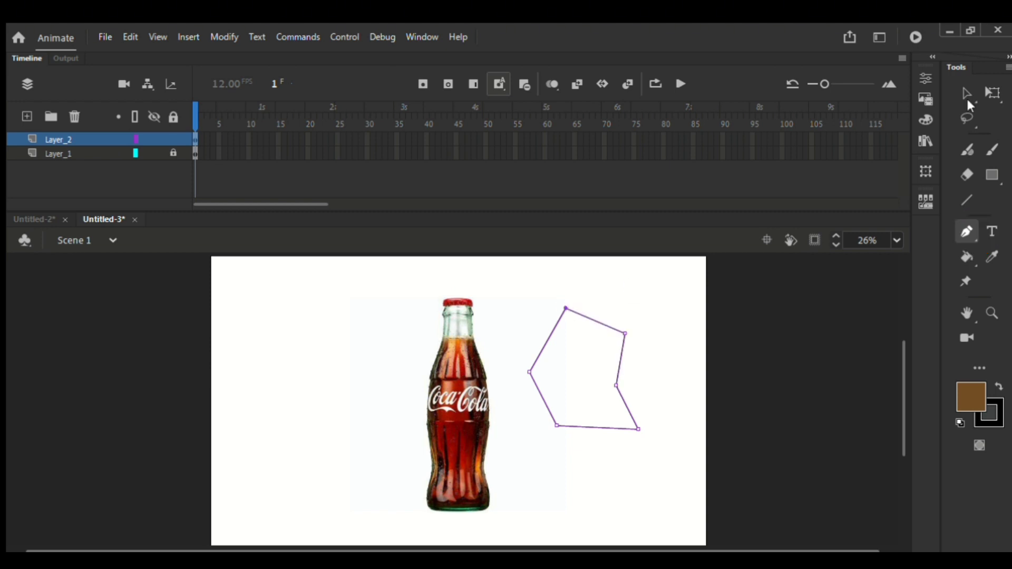
Bend the practice outline's upper edges outward and its lower-left edge inward into curves with the Selection tool.
left_click(961, 88)
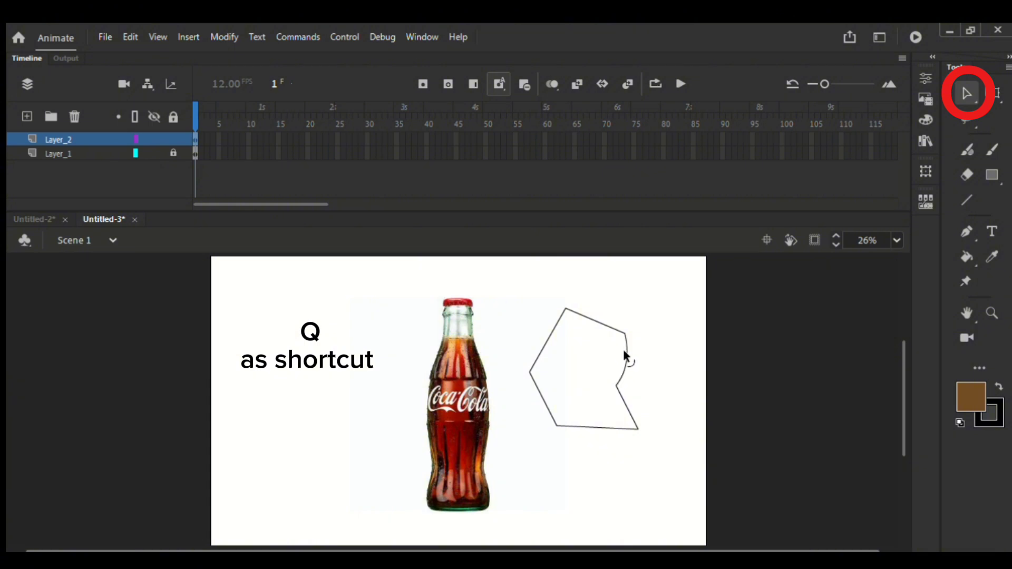
mouse_move(624, 351)
left_mouse_down()
mouse_move(605, 348)
mouse_move(641, 325)
mouse_move(631, 365)
left_mouse_up()
left_click_drag(628, 350, 631, 356)
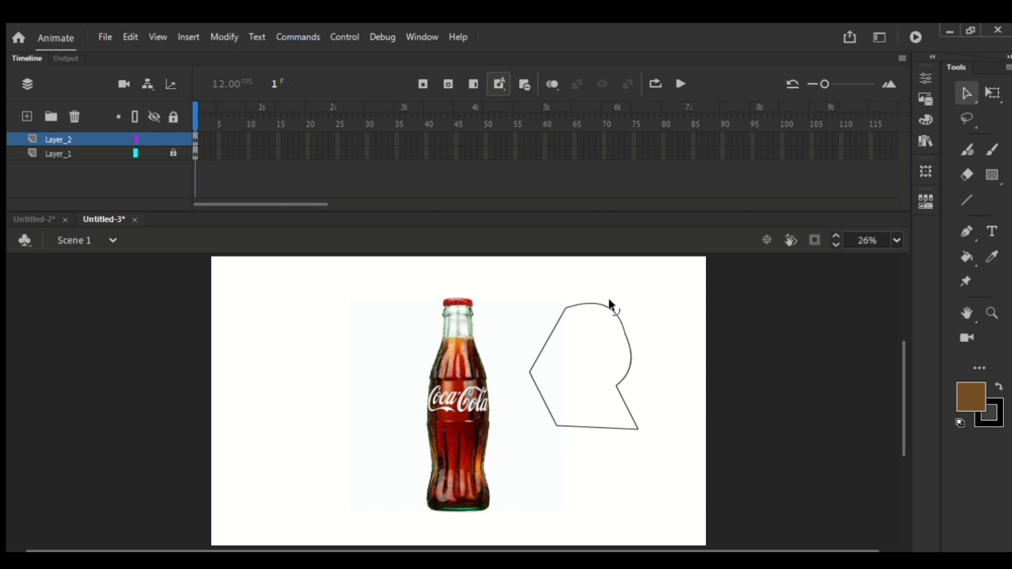
left_click_drag(545, 339, 525, 327)
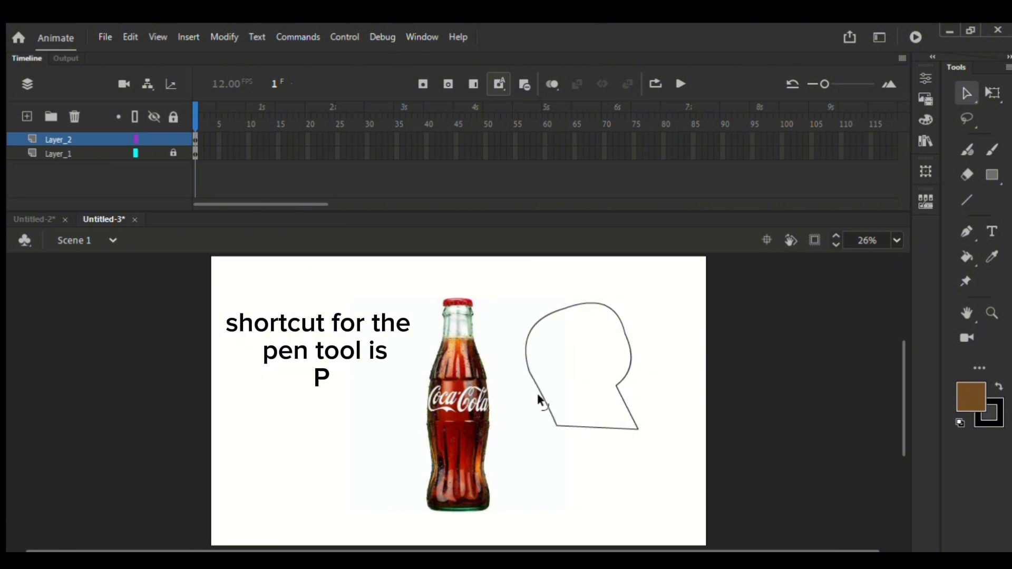
left_click_drag(537, 393, 543, 389)
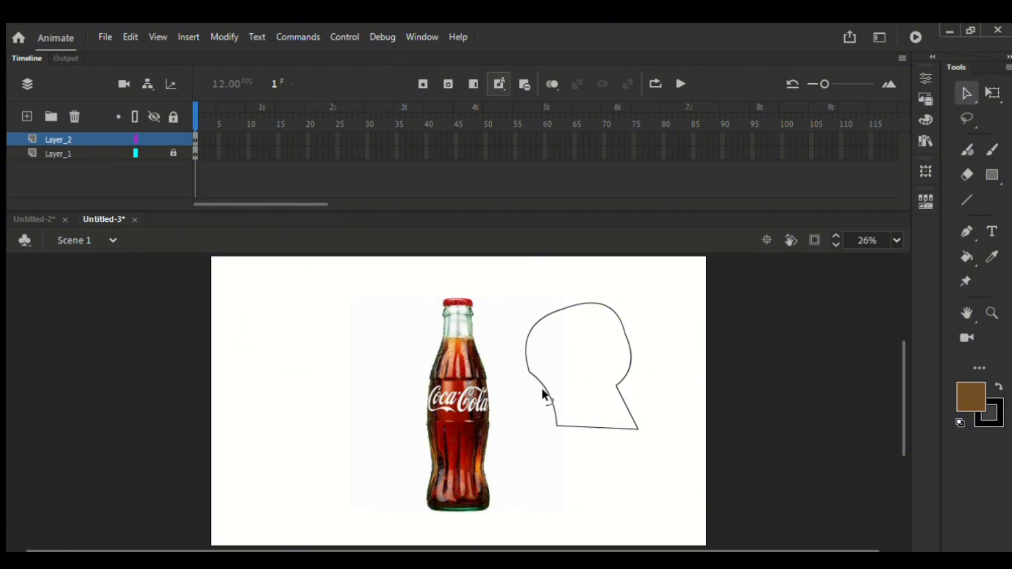
Magnify the lower part of the practice outline with the Zoom tool and zoom back out to the bottle.
left_click(989, 312)
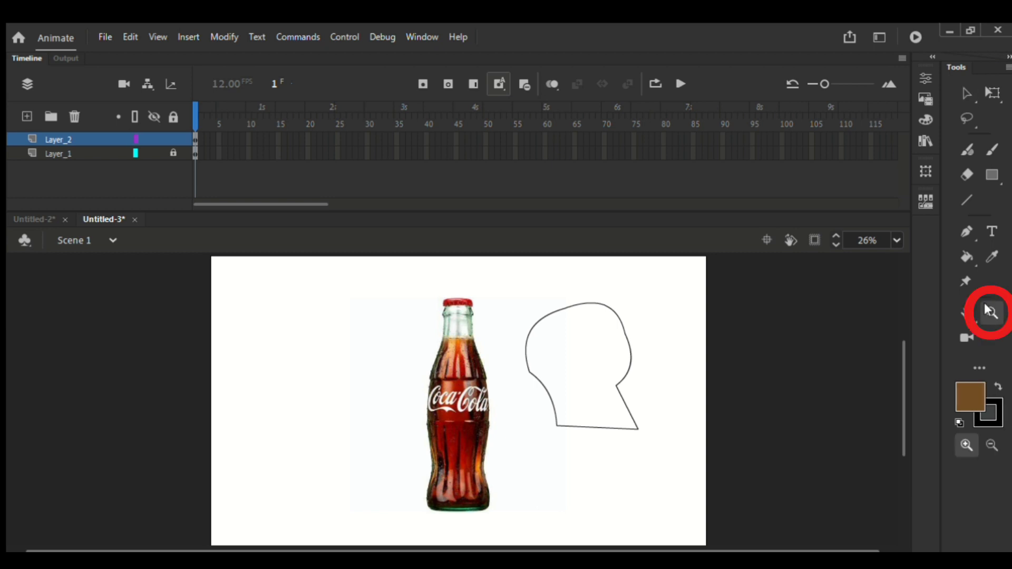
left_click(962, 437)
left_click_drag(585, 357, 680, 479)
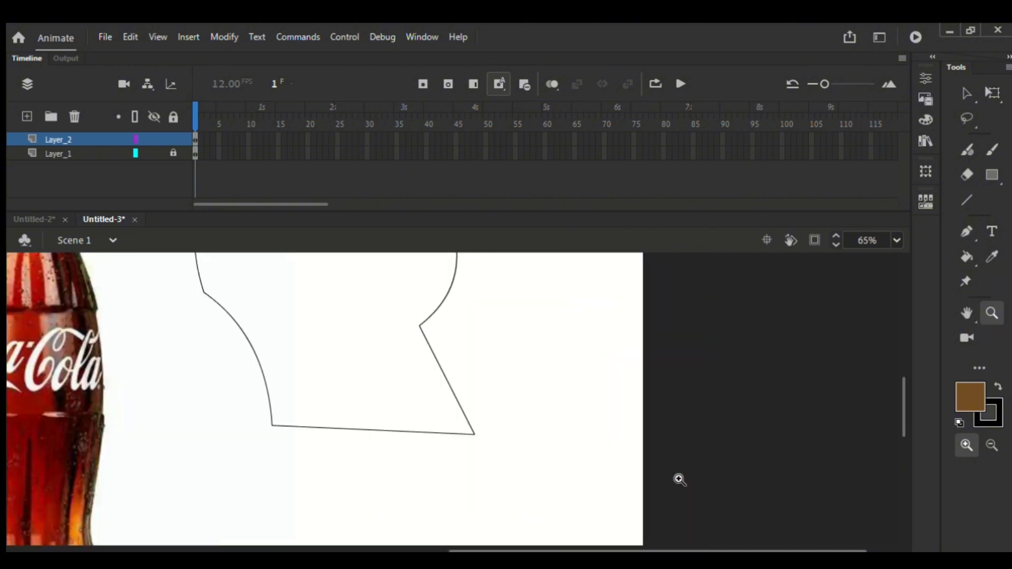
left_click(992, 445)
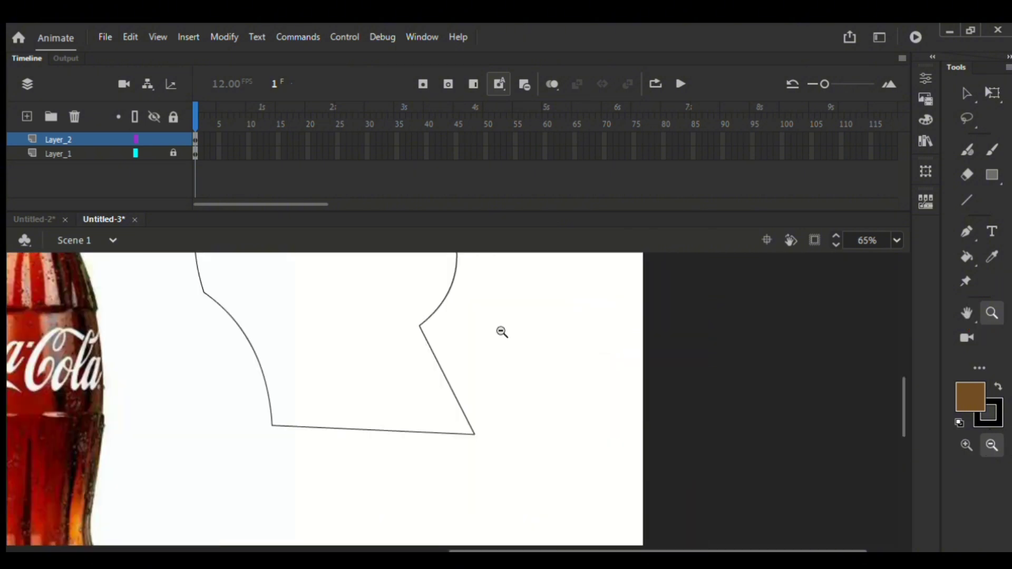
left_click(286, 320)
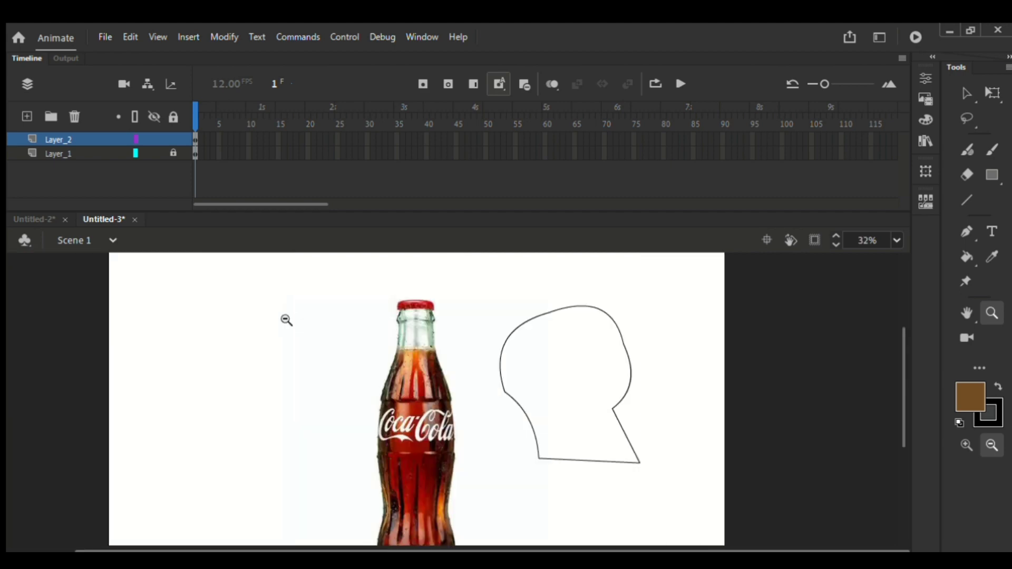
left_click(548, 384)
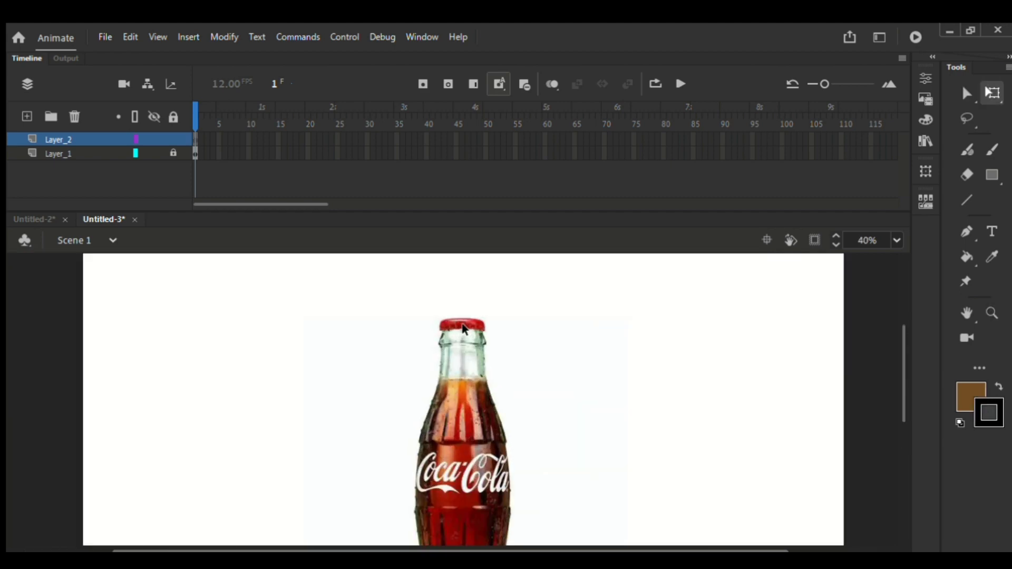
Trace across the top of the bottle cap, down its right side and out to the neck lip with the Pen tool.
scroll(463, 329, "up", 3)
scroll(464, 329, "up", 1)
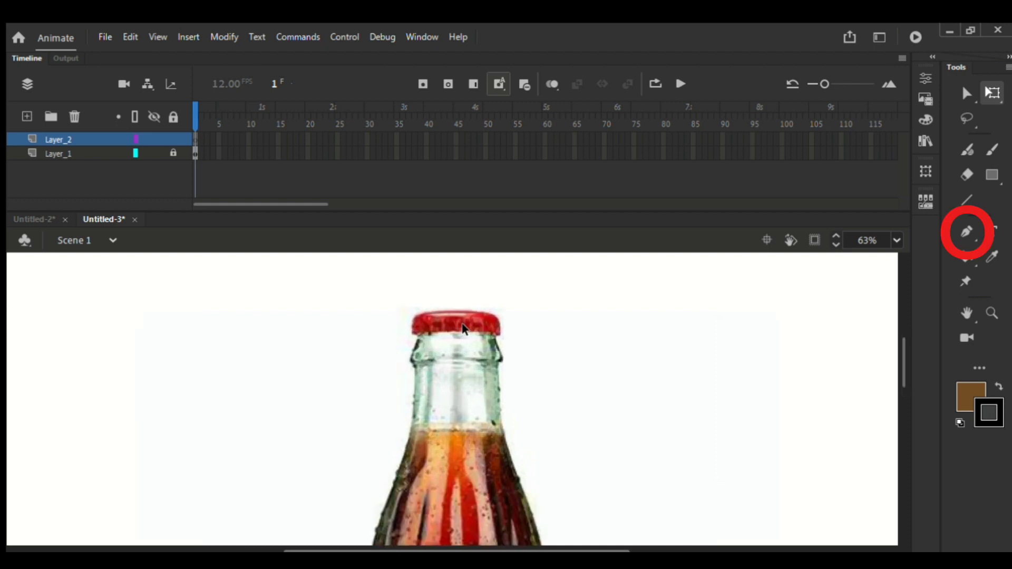
key("p")
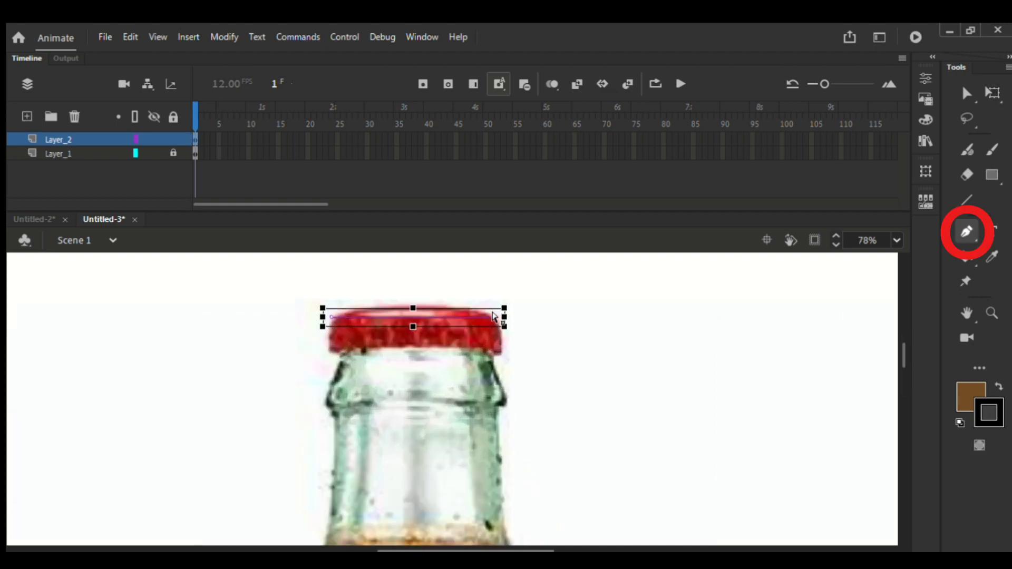
scroll(493, 317, "up", 2)
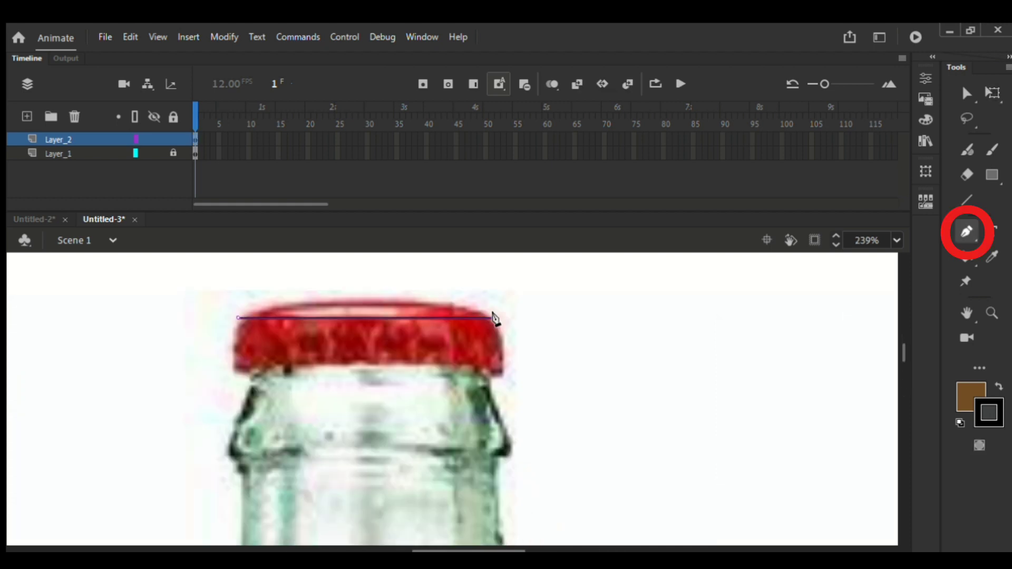
left_click(502, 375)
left_click(509, 446)
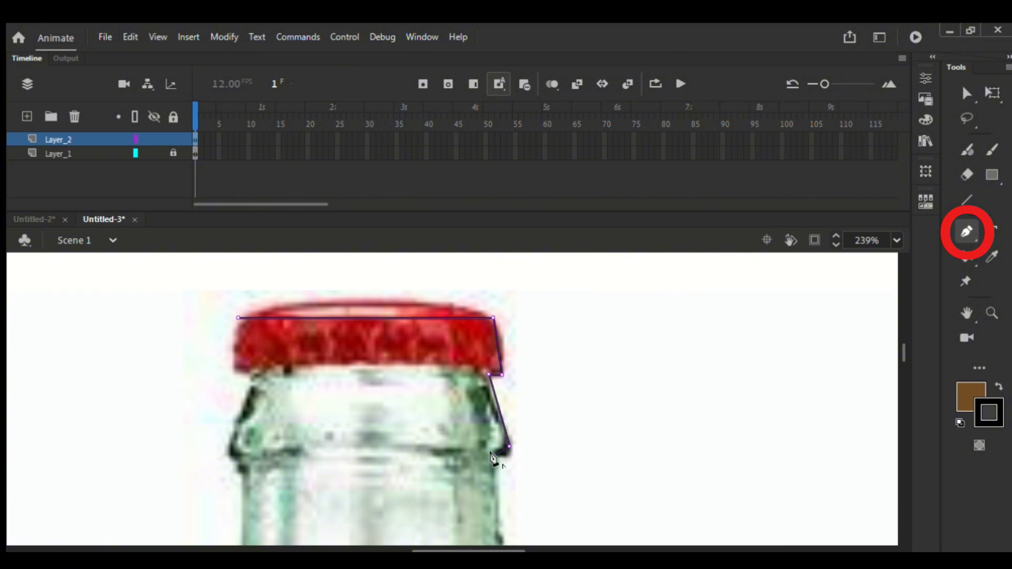
Continue the pen path down the bottle's right edge, from the neck lip past the liquid line to the shoulder ridge.
scroll(493, 459, "down", 2)
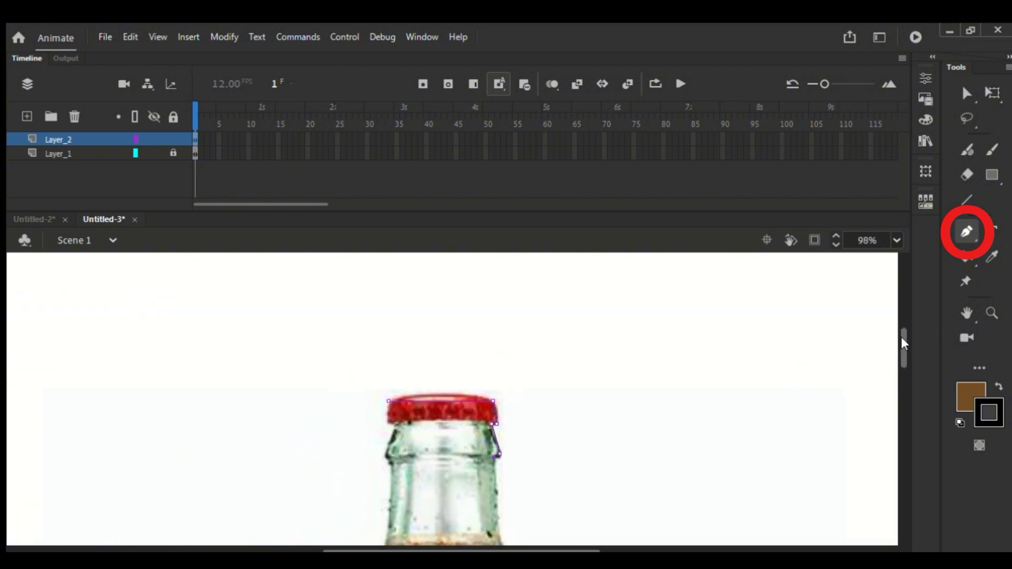
left_click_drag(898, 342, 901, 366)
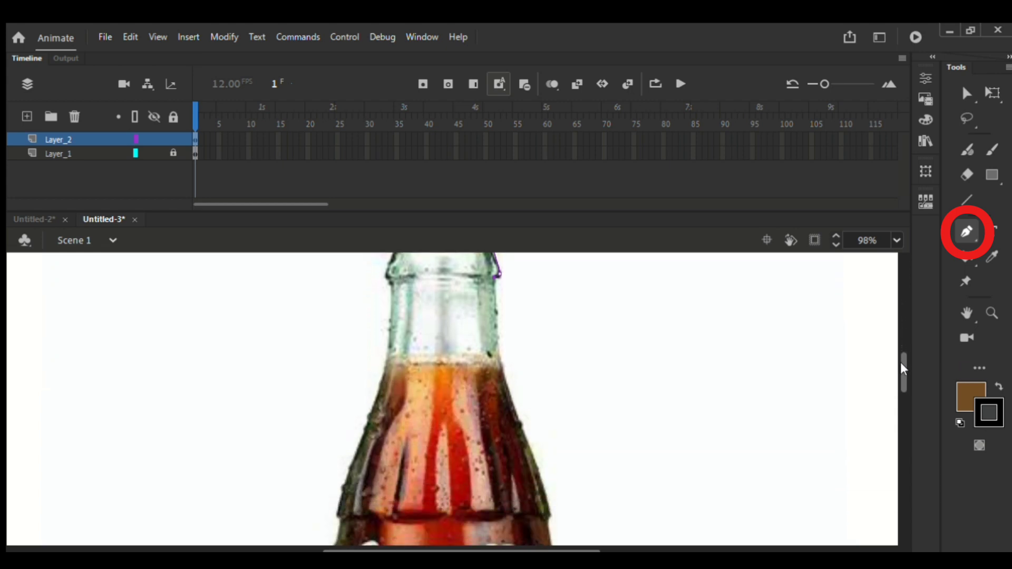
left_click(499, 369)
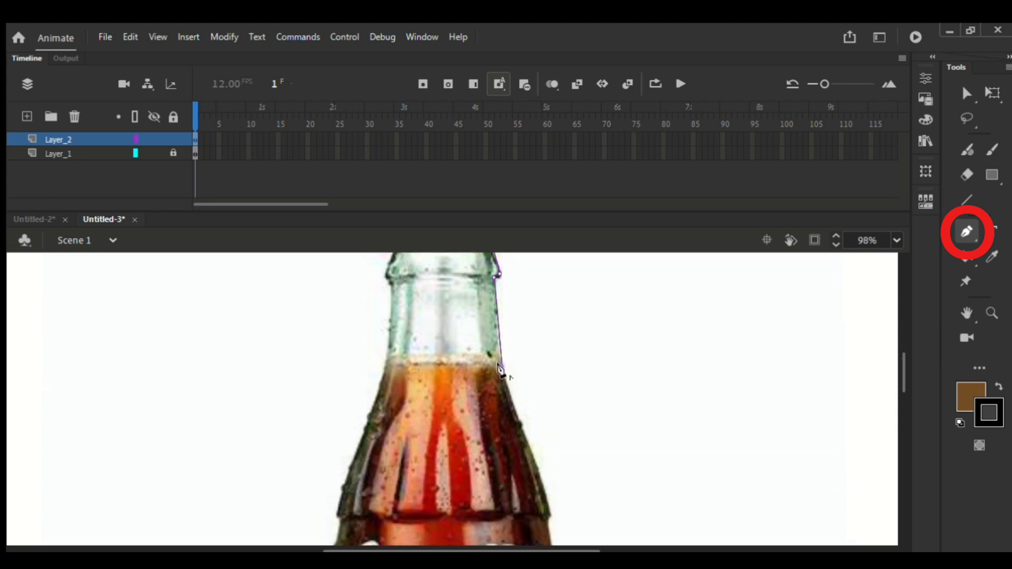
left_click_drag(904, 375, 903, 390)
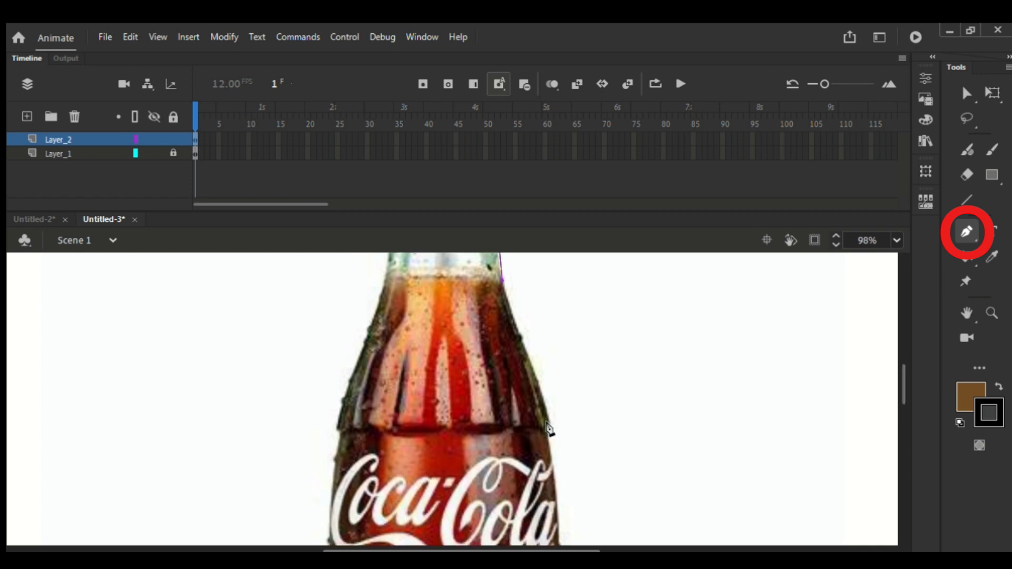
left_click(548, 428)
Continue the pen path down the bottle's right edge, from the shoulder ridge past the label to the ridge below it.
scroll(548, 429, "up", 3)
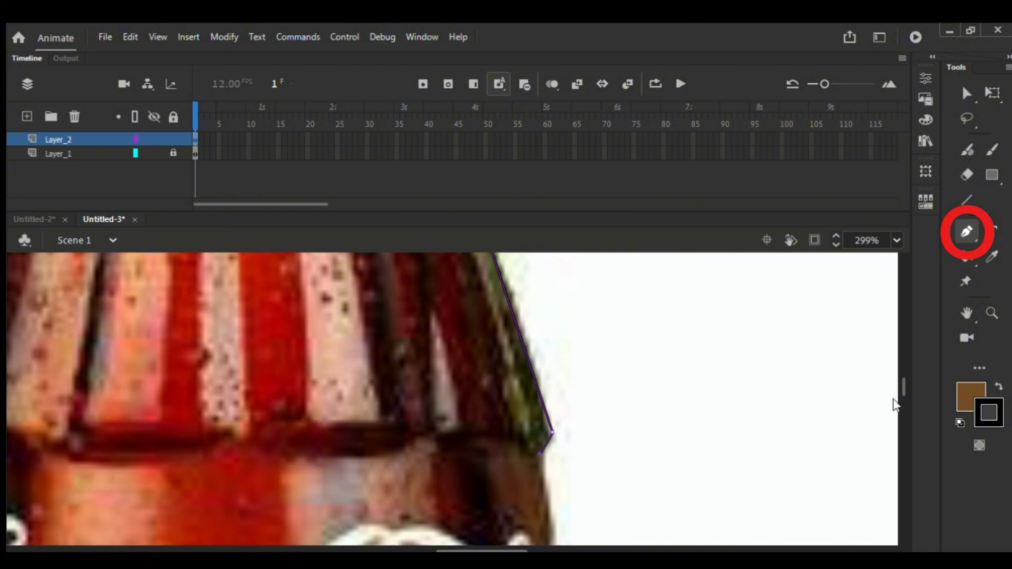
scroll(643, 457, "down", 4)
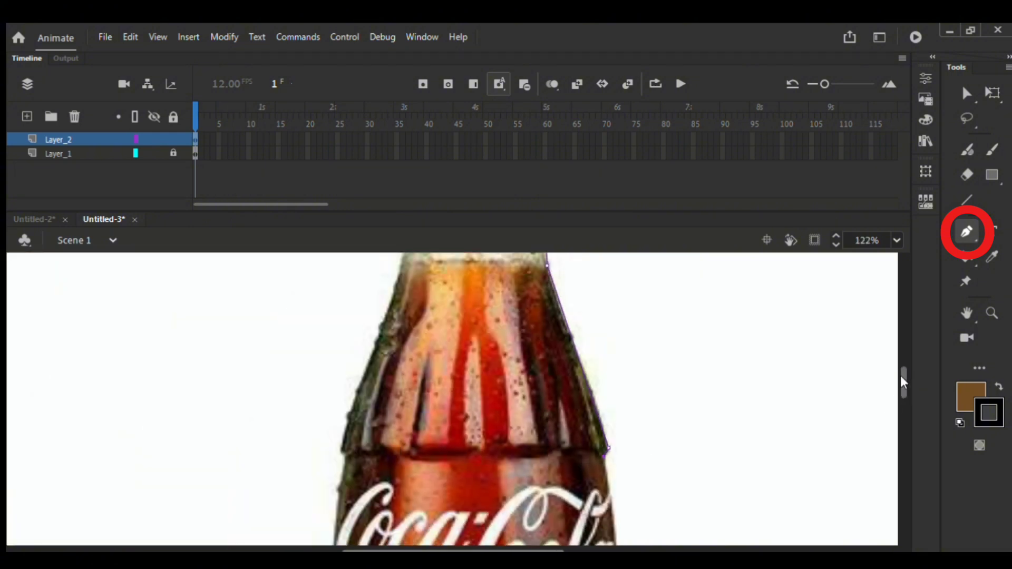
left_click_drag(903, 380, 914, 400)
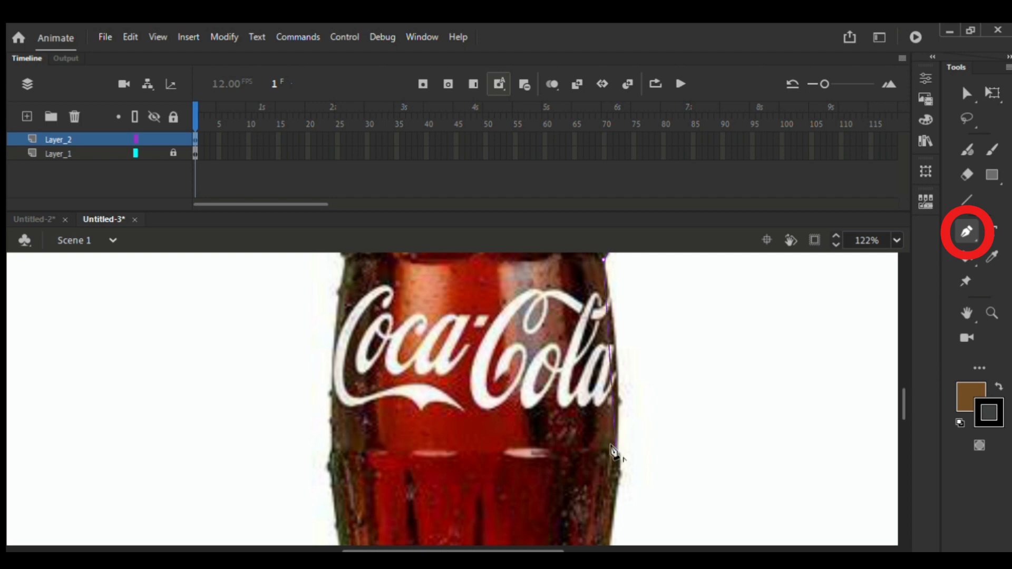
scroll(606, 480, "up", 5)
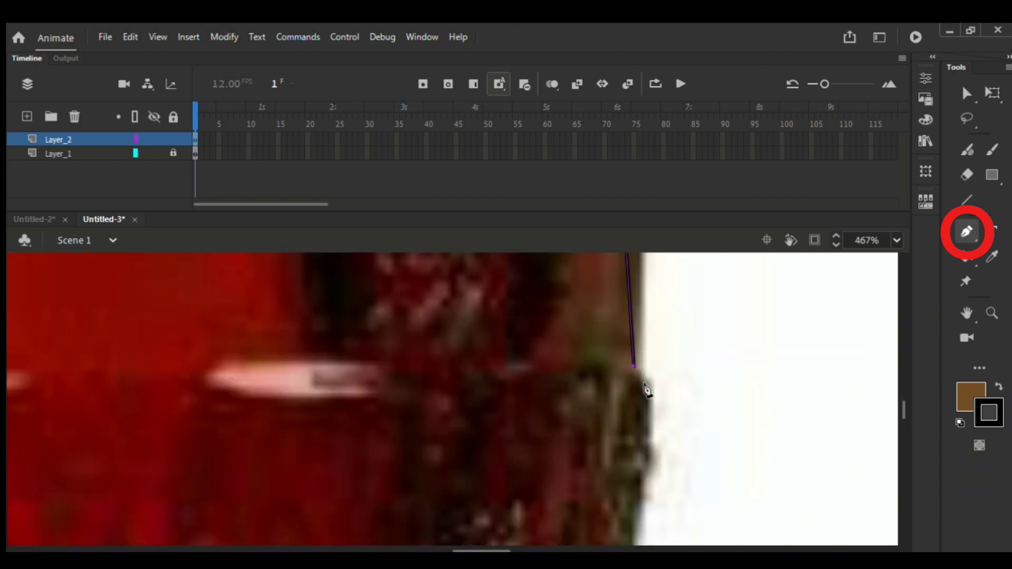
scroll(648, 390, "down", 6)
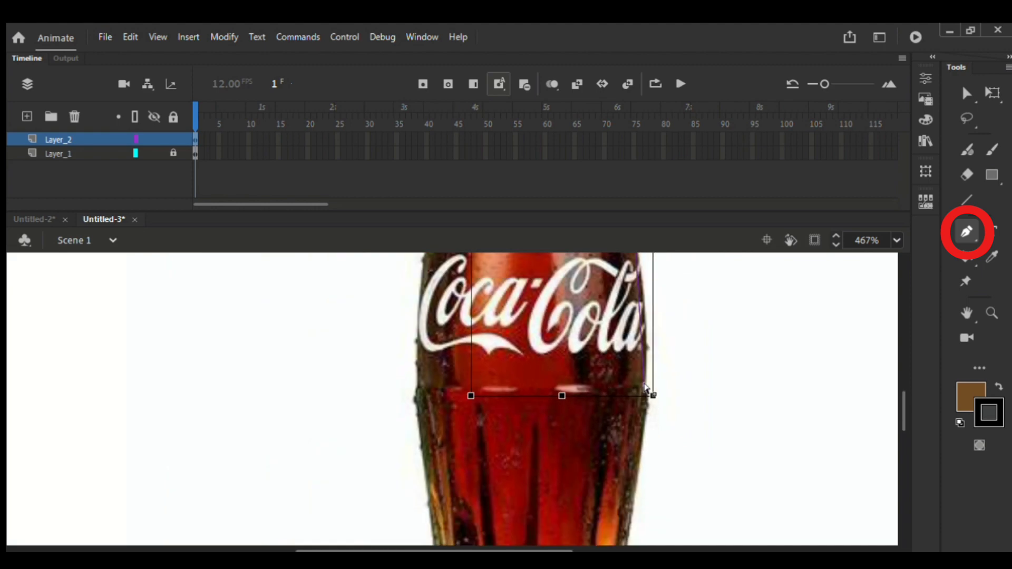
Extend the pen path down the right edge through the bottle's waist and around the right corner of the base.
mouse_move(903, 413)
left_mouse_down()
mouse_move(899, 440)
mouse_move(899, 429)
left_mouse_up()
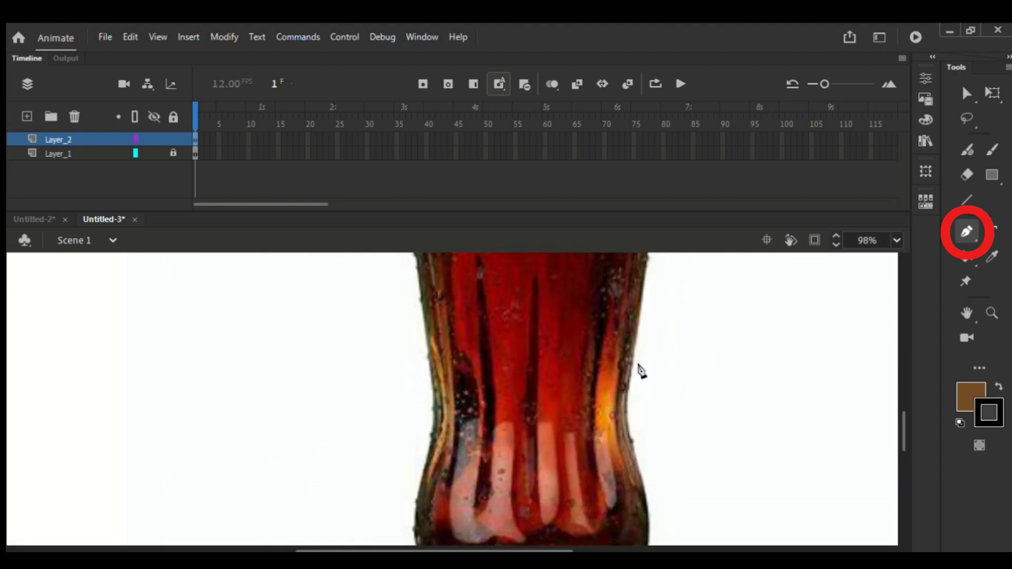
left_click(631, 366)
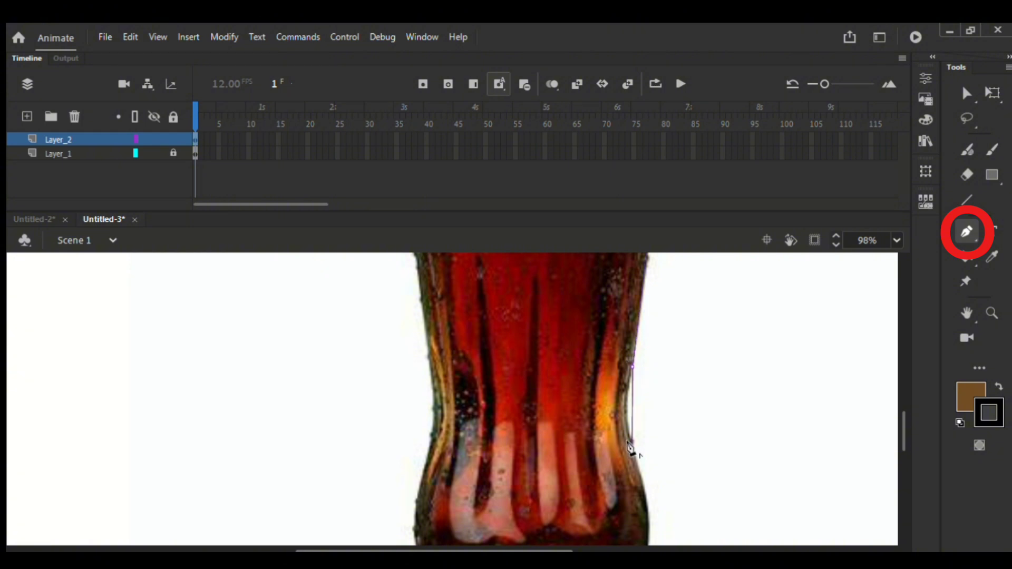
left_click_drag(899, 420, 902, 438)
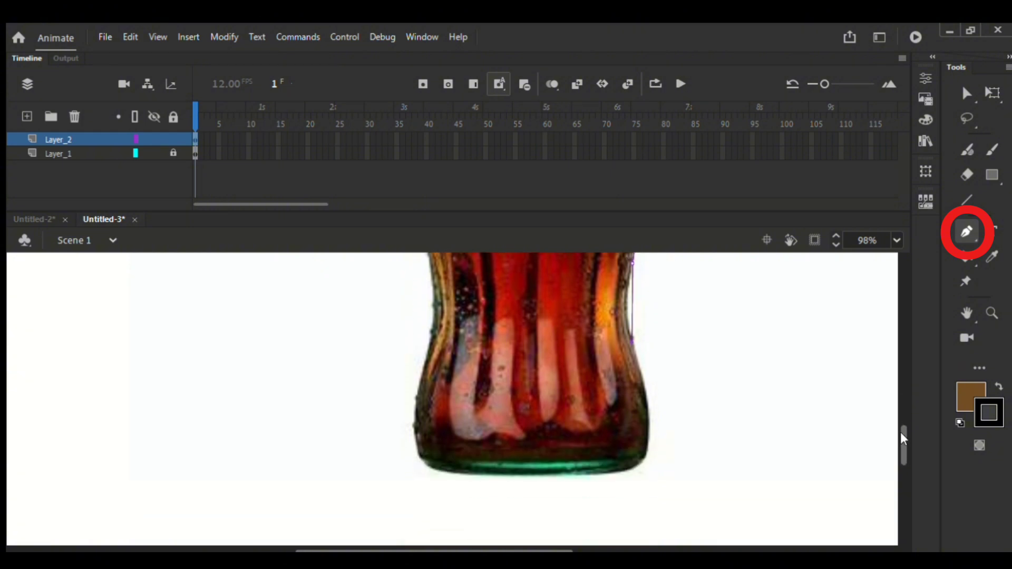
left_click(644, 453)
left_click(611, 472)
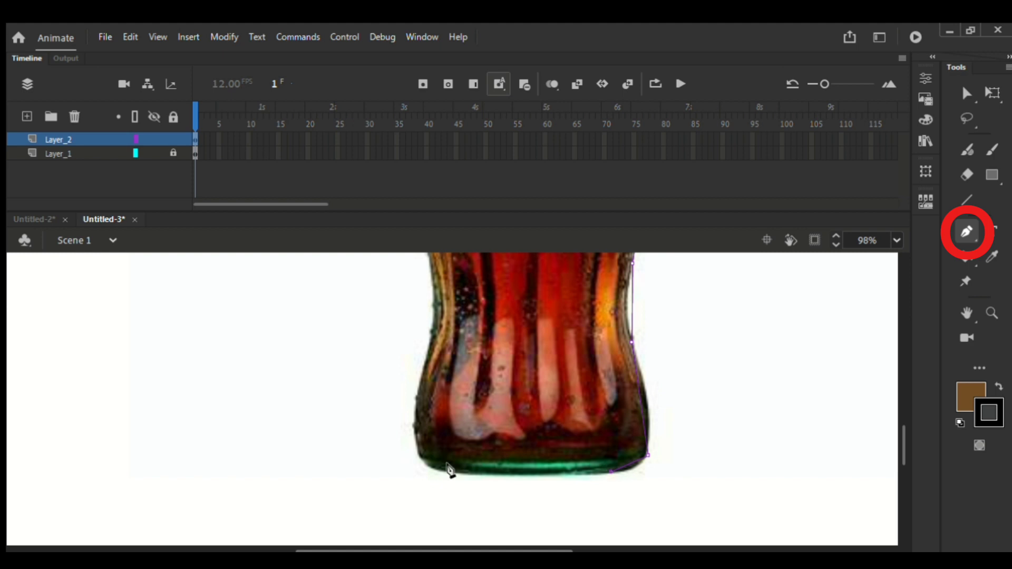
Trace across the bottle's base, around its left corner and up to the lower left side of the waist.
left_click(438, 470)
left_click(416, 450)
left_click(430, 348)
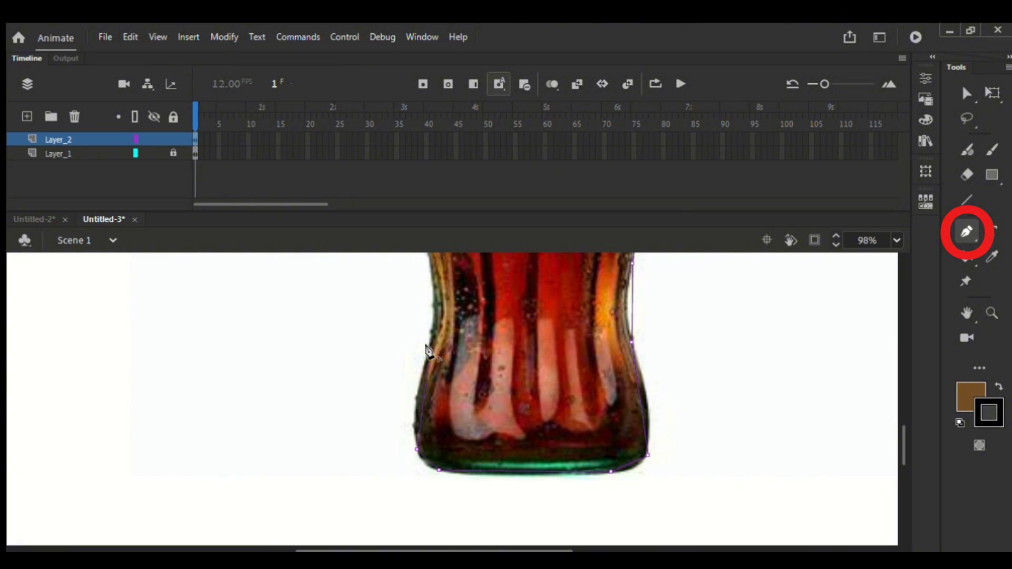
Continue the pen path up the bottle's left edge, from the waist to the ridge below the label.
left_click_drag(905, 446, 904, 428)
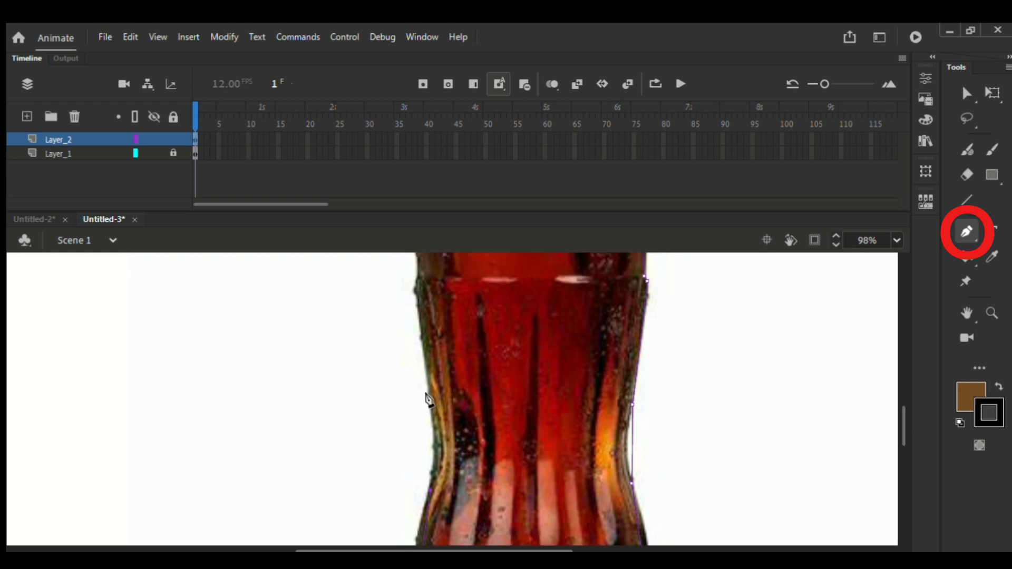
left_click(429, 398)
left_click_drag(898, 427, 902, 411)
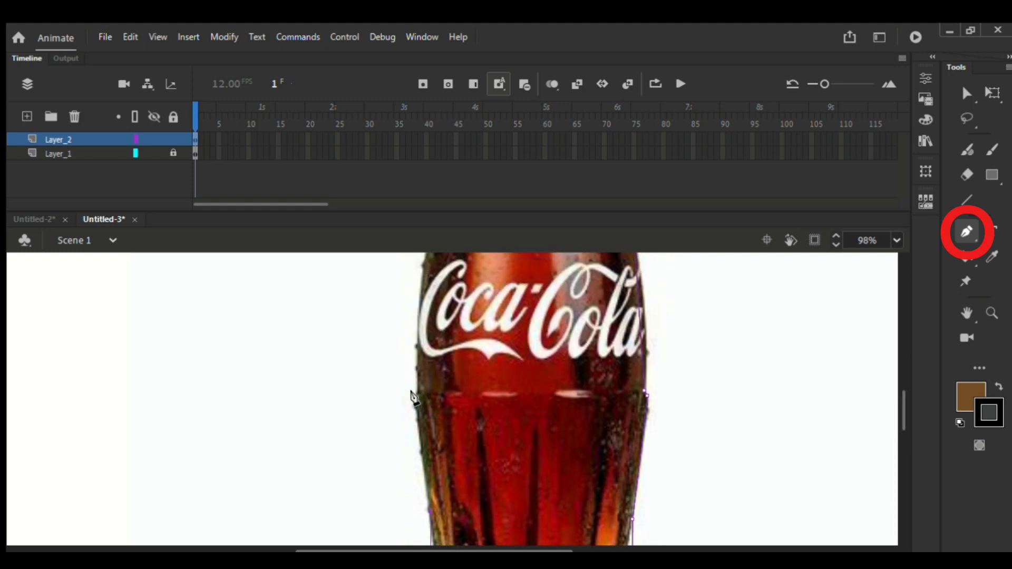
scroll(412, 397, "up", 6)
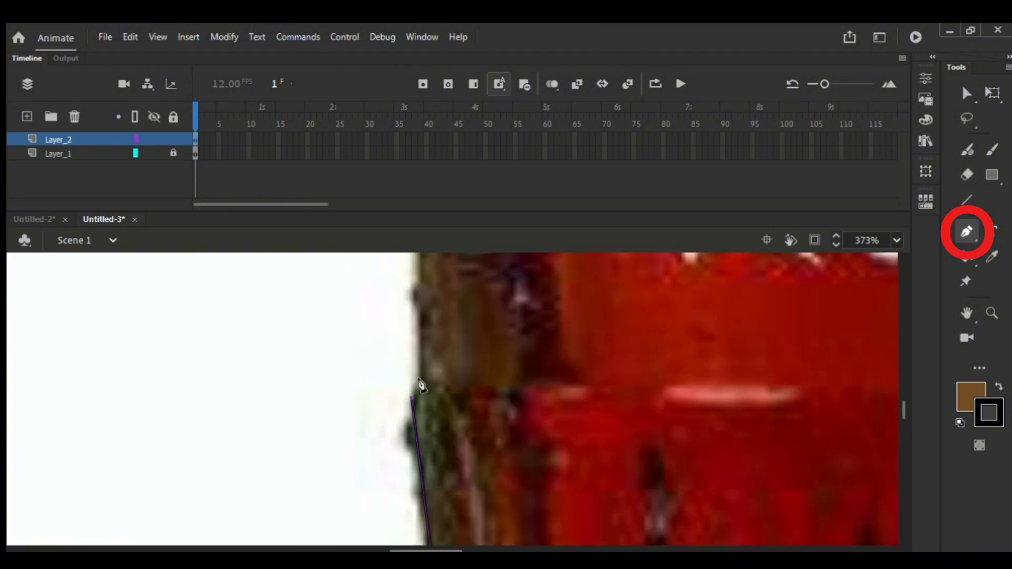
scroll(419, 390, "down", 8)
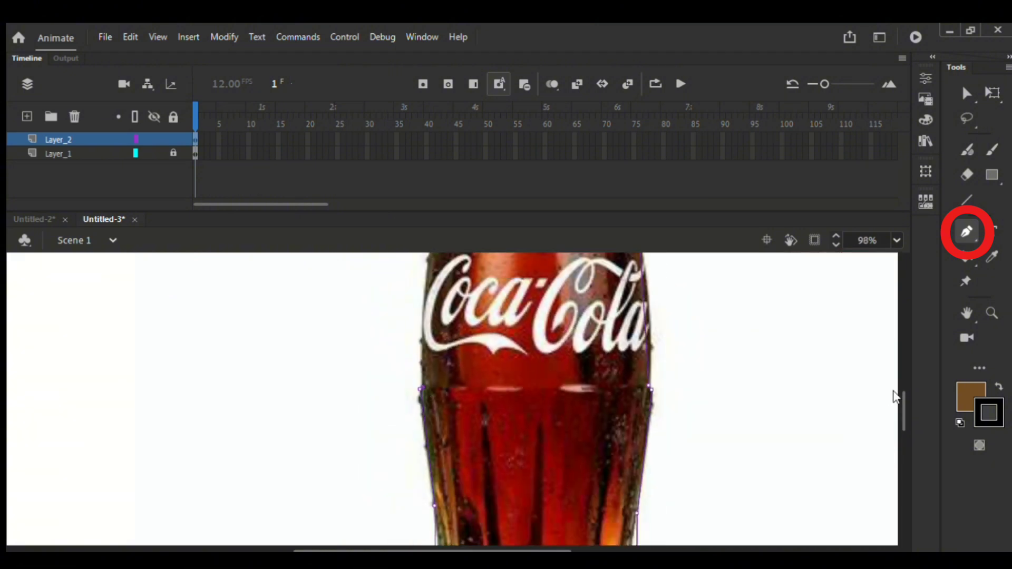
Extend the pen path up the left edge from the lower ridge, past the shoulder ridge and liquid line, to the neck lip.
left_click_drag(902, 403, 902, 382)
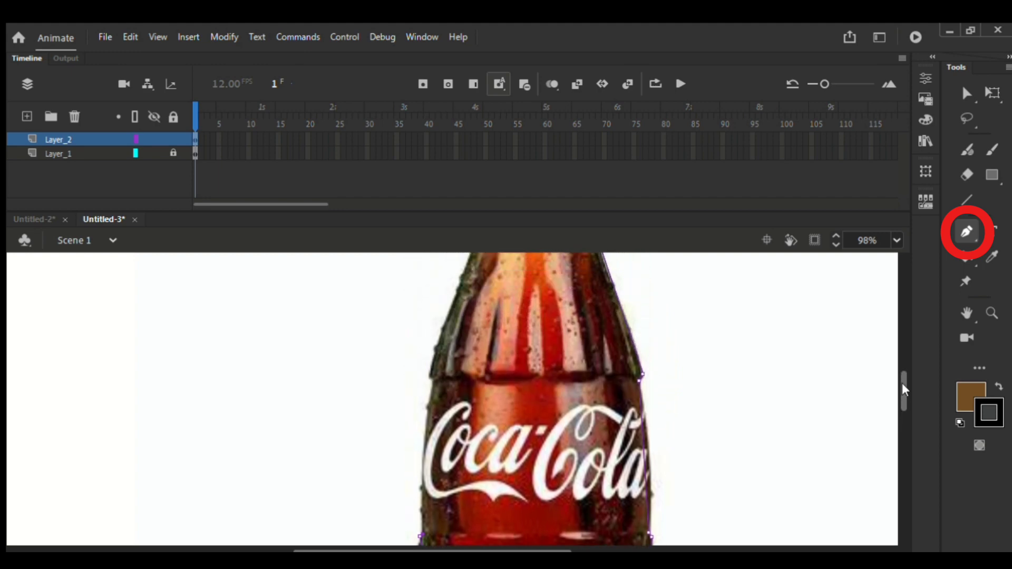
left_click(435, 385)
key("ctrl+z")
left_click(430, 384)
left_click_drag(897, 384, 897, 364)
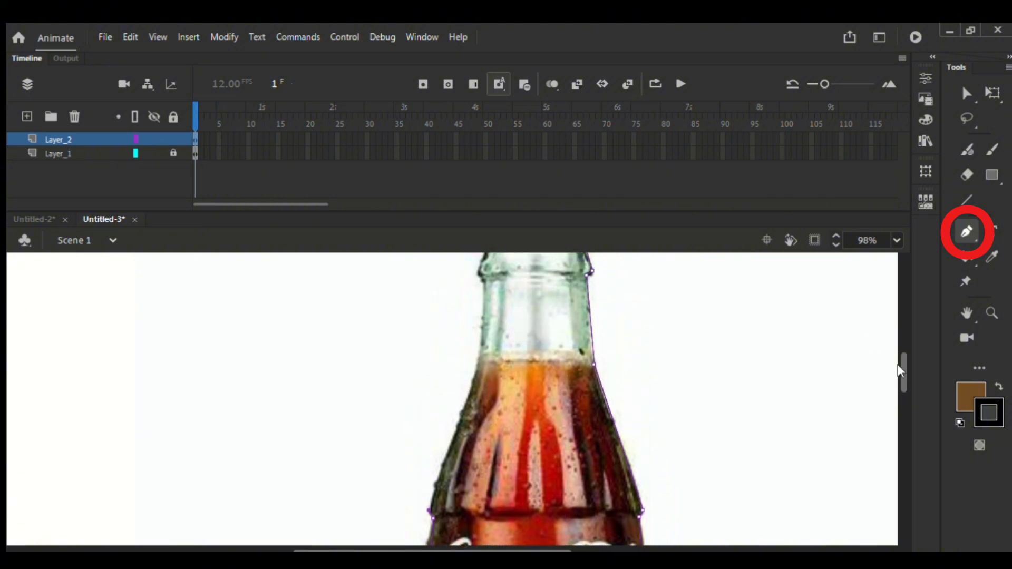
left_click(476, 363)
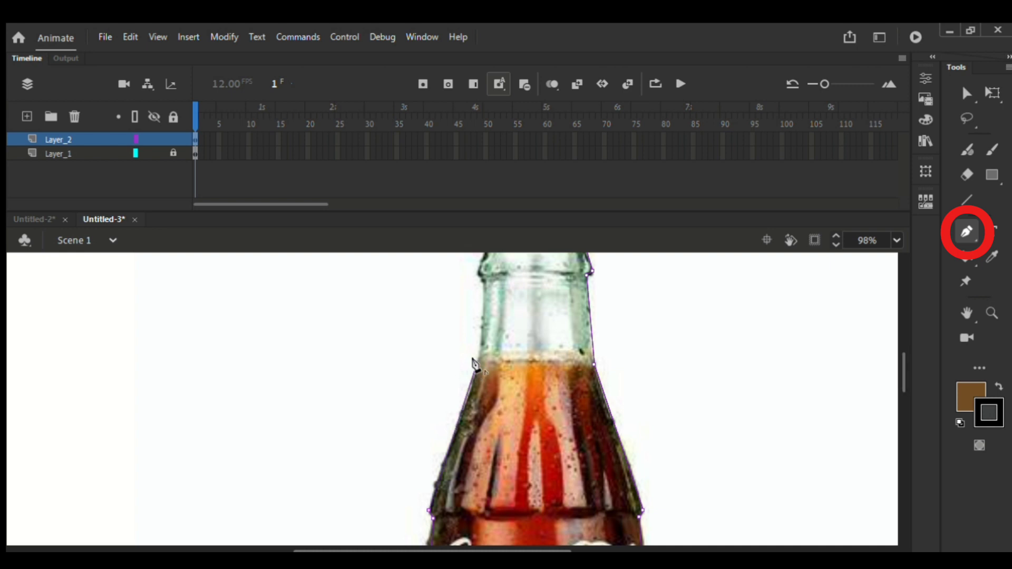
left_click(480, 275)
left_click_drag(896, 364, 896, 353)
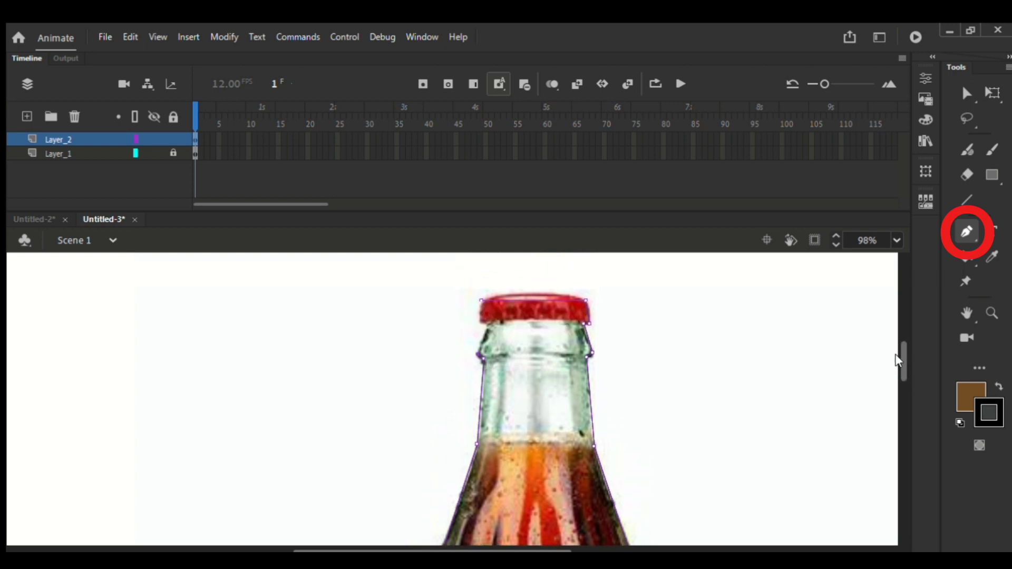
Trace the left side of the neck lip and the cap, closing the path at the cap's upper-left corner.
scroll(503, 331, "up", 2)
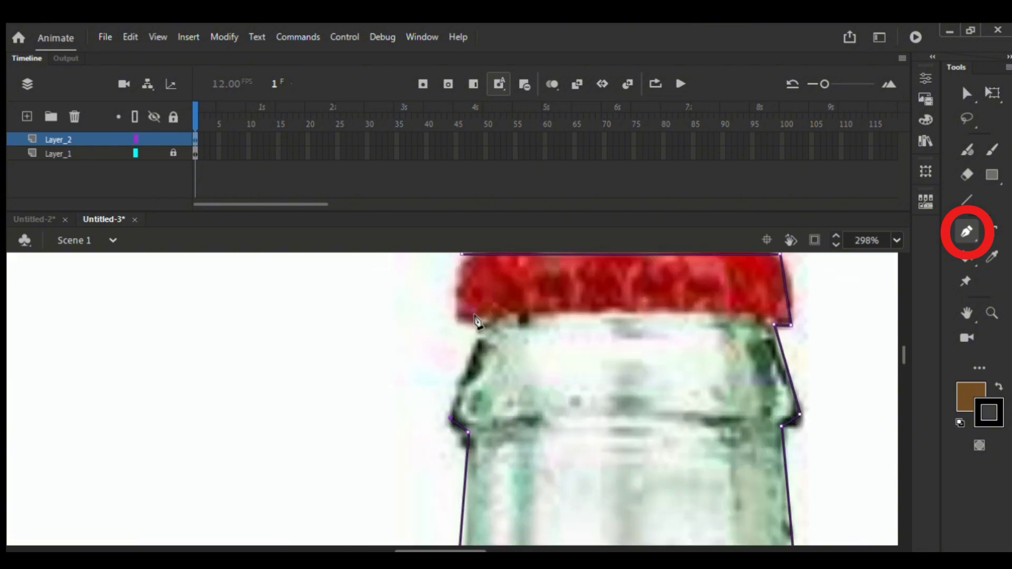
left_click(478, 318)
left_click(458, 317)
left_click_drag(899, 349, 899, 346)
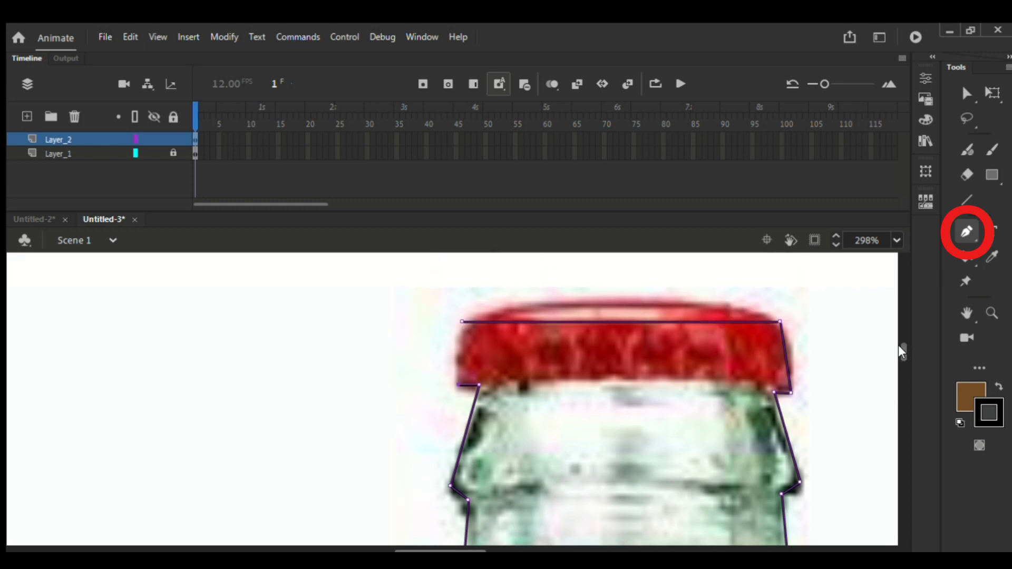
left_click(458, 320)
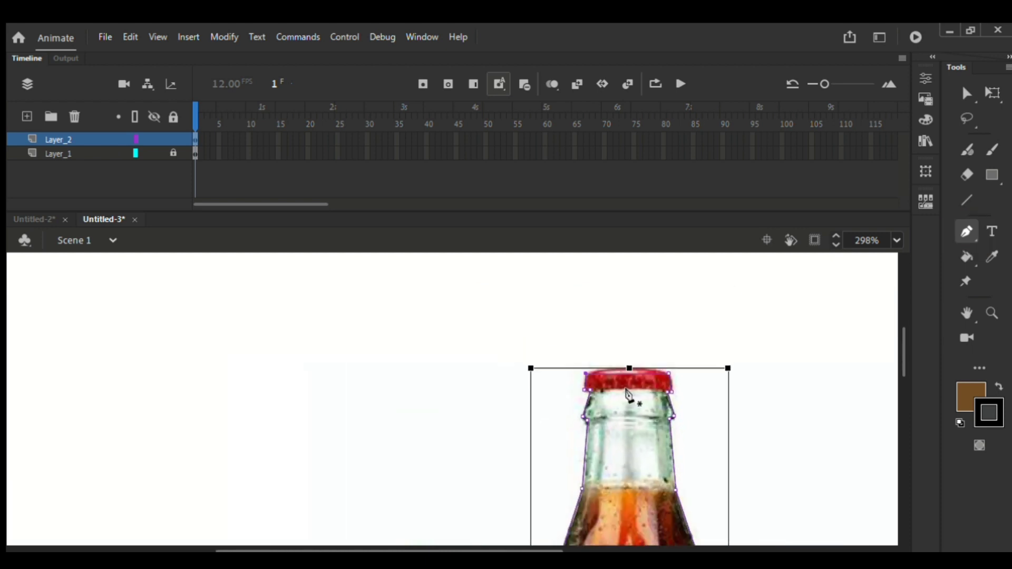
Hide the Layer_1 reference image to check the complete bottle outline, and show the image again.
scroll(629, 396, "down", 5)
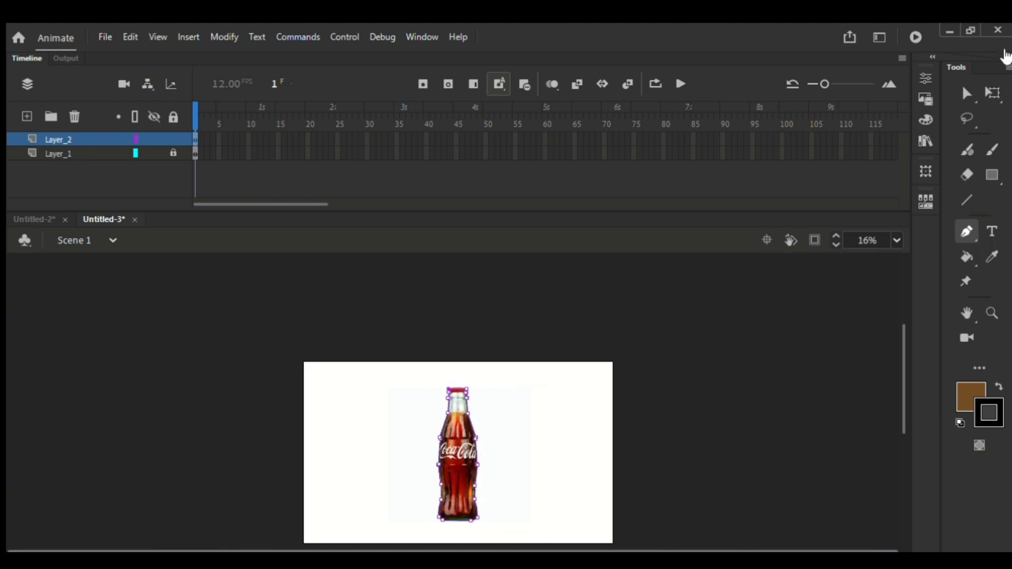
left_click(987, 94)
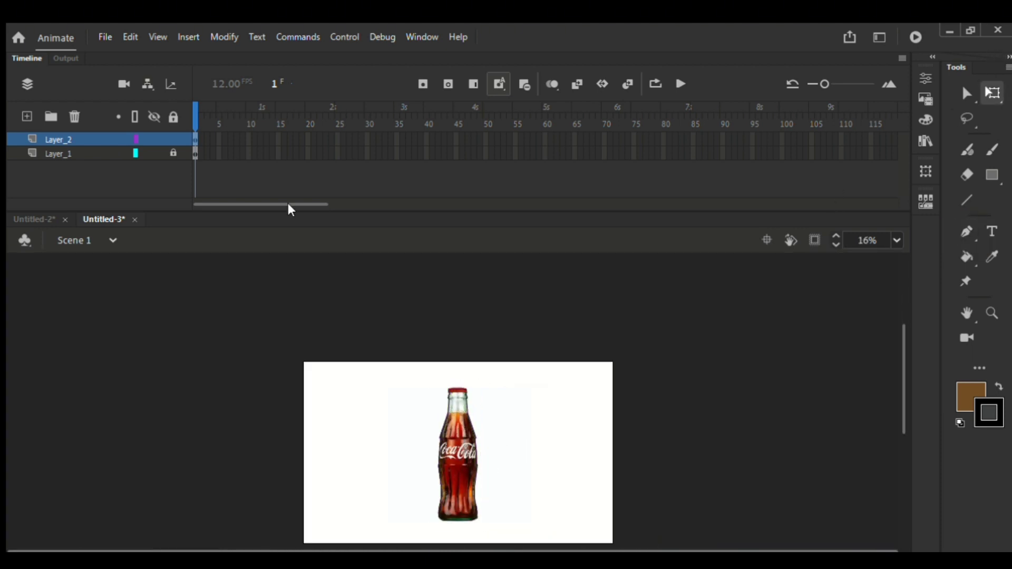
left_click(152, 153)
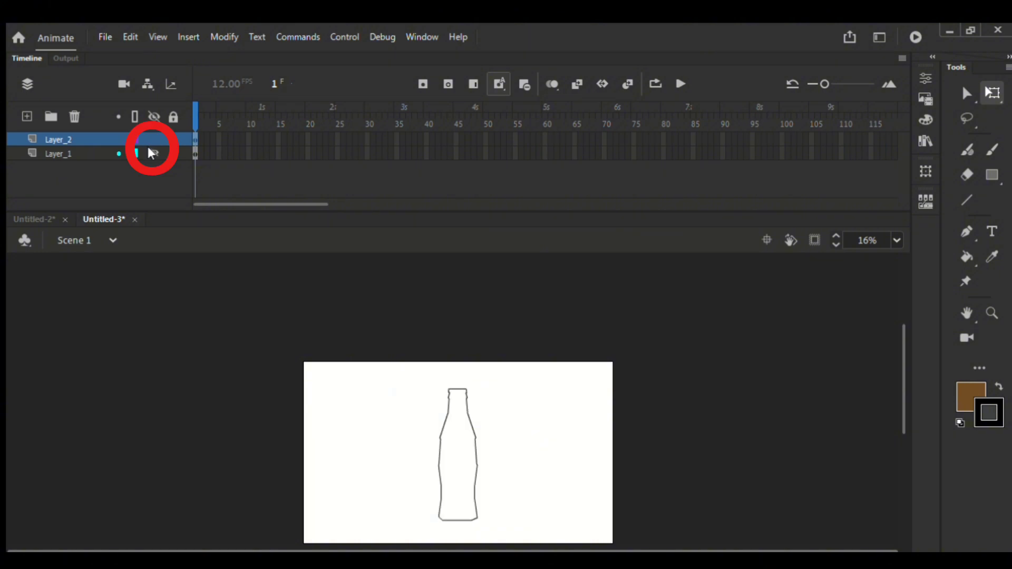
left_click(151, 153)
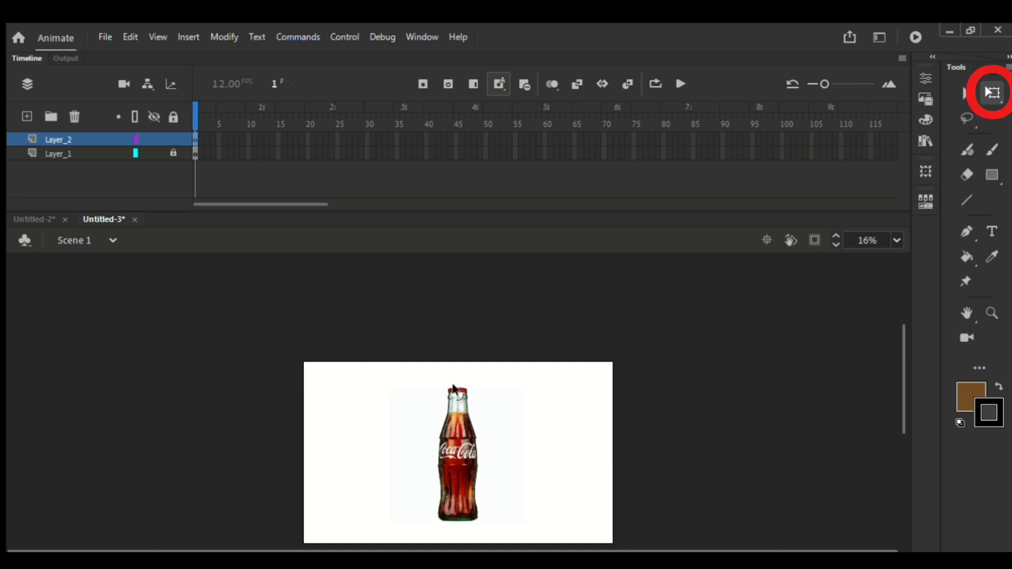
Bend the cap outline's top edge upward with the Free Transform tool and lower its upper-right corner slightly.
scroll(453, 389, "up", 10)
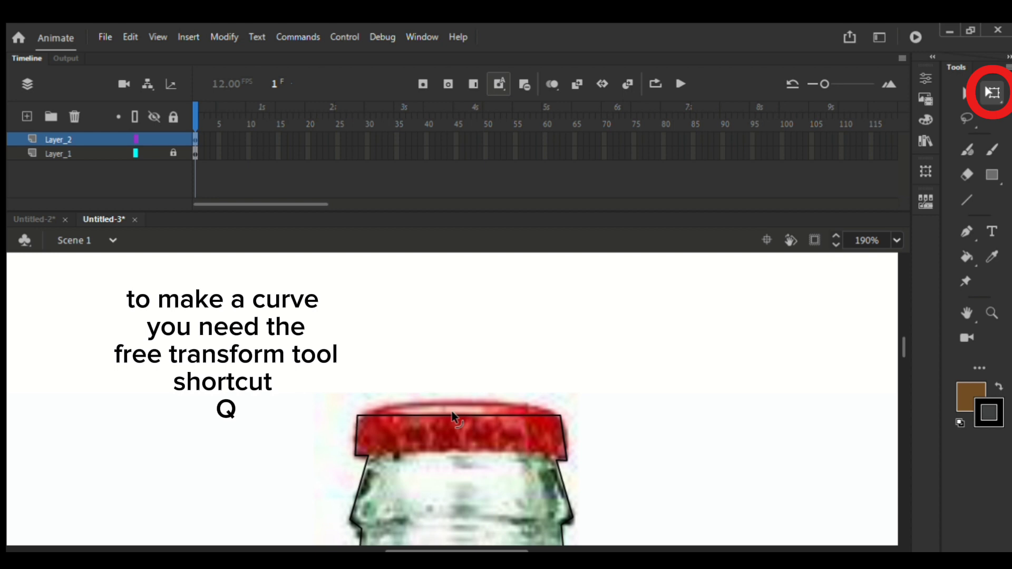
left_click_drag(452, 415, 446, 399)
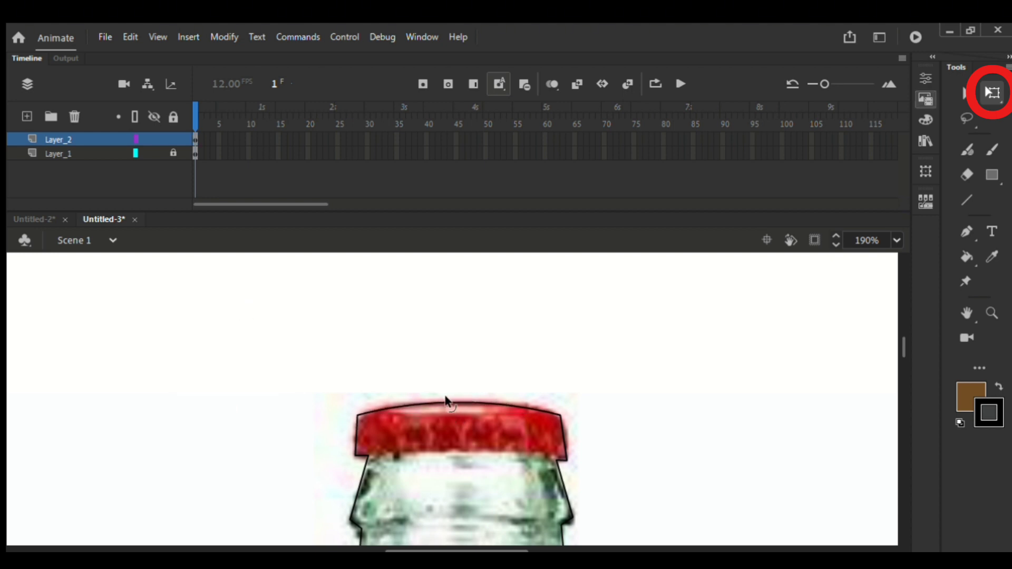
scroll(568, 458, "up", 5)
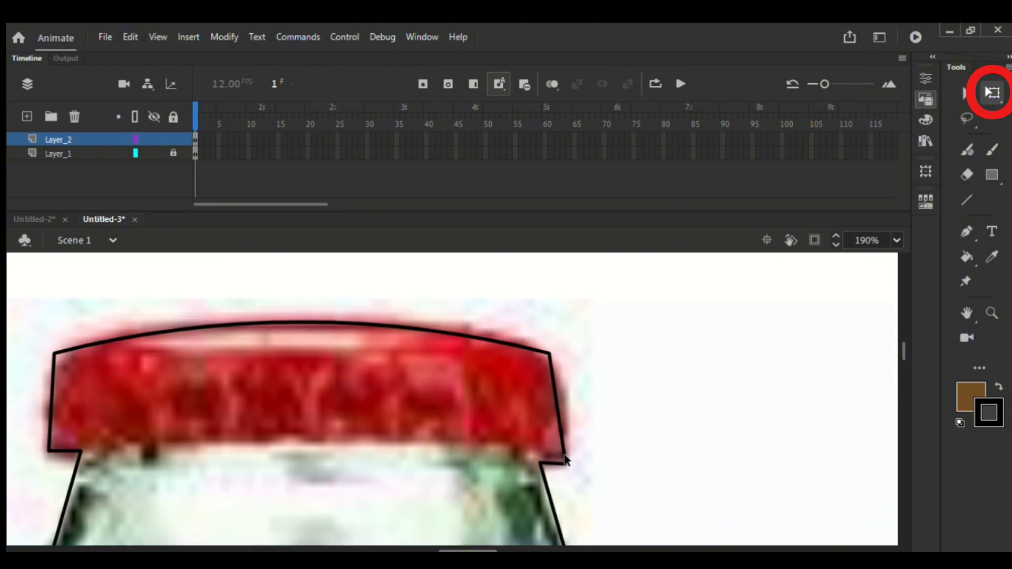
left_click_drag(553, 351, 551, 360)
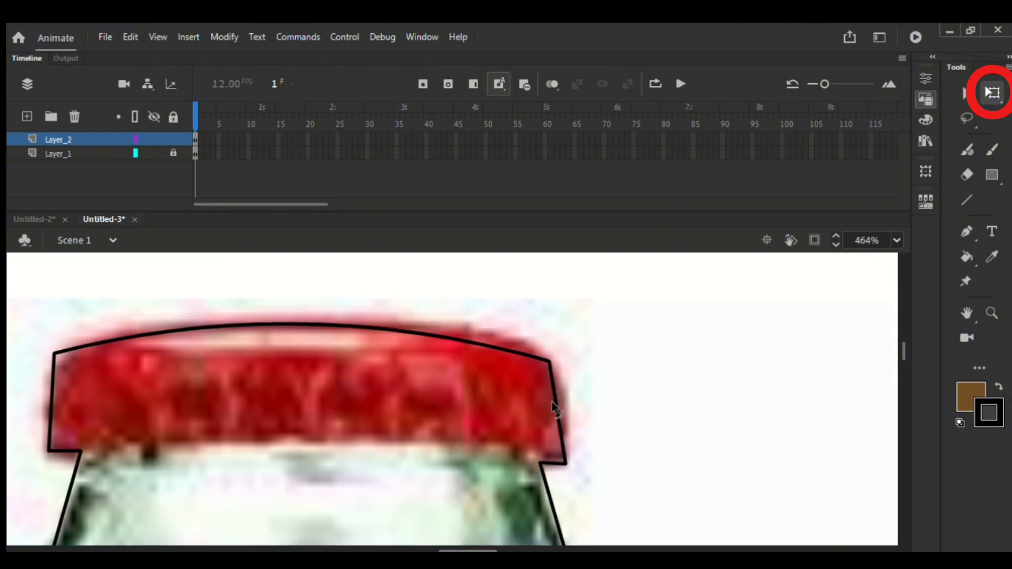
Bow both sides of the cap outline outward and move its upper-left corner inward to follow the reference.
left_click_drag(556, 401, 560, 399)
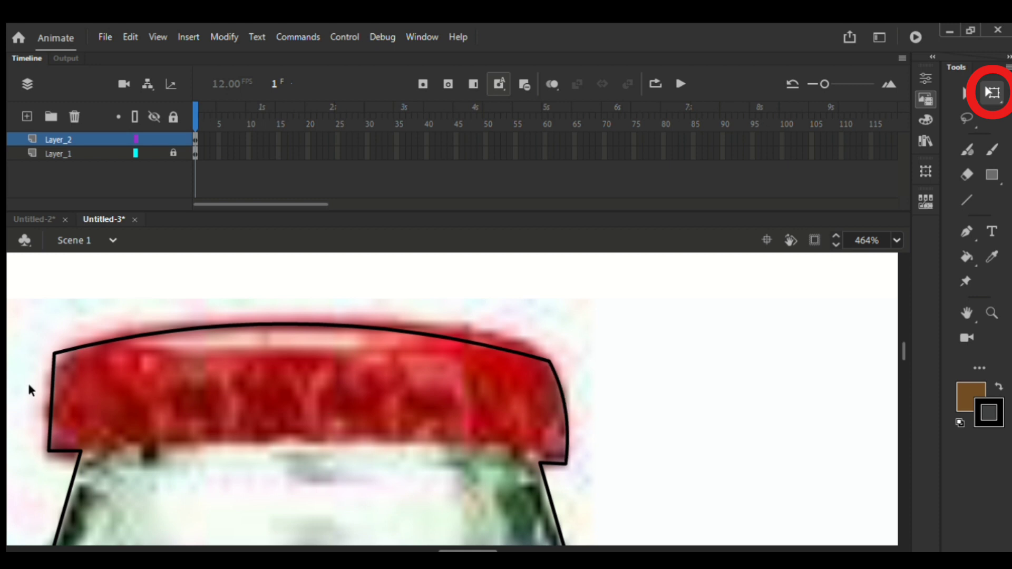
left_click_drag(52, 398, 44, 397)
left_click_drag(52, 352, 69, 348)
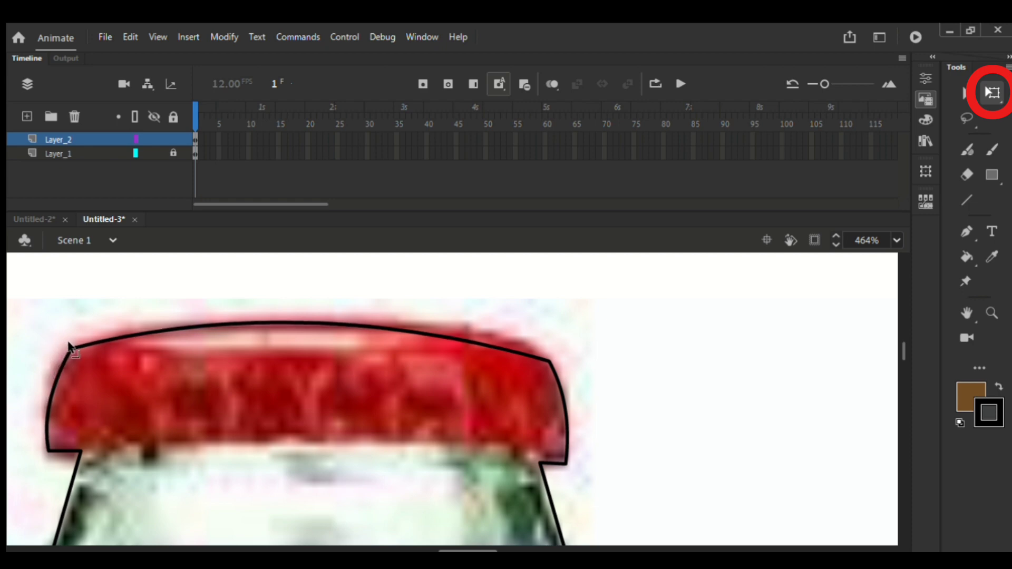
left_click_drag(49, 382, 47, 370)
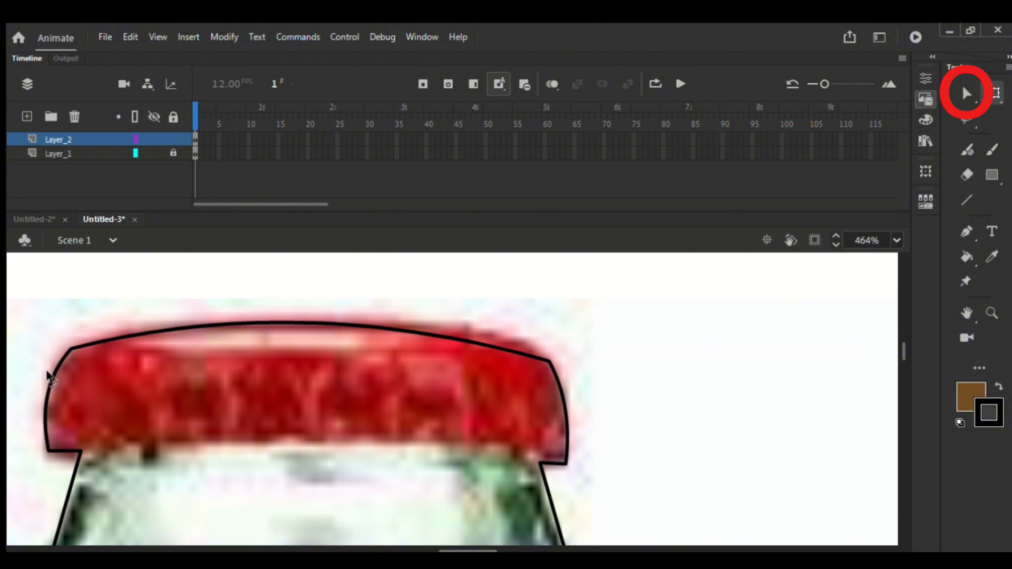
Round the upper parts of the cap's sides by adjusting the corner anchors' curve handles with the Subselection tool.
key("a")
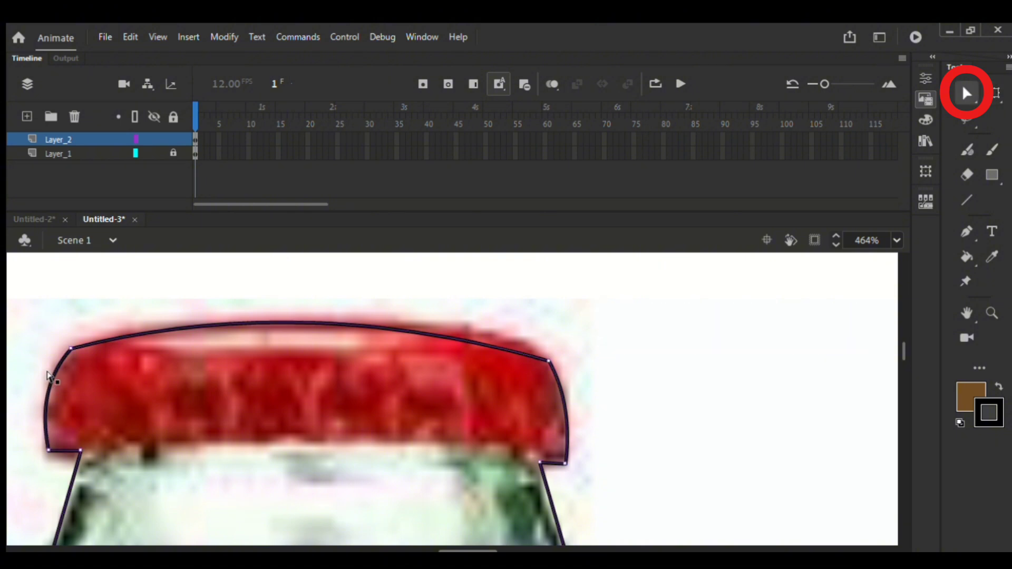
left_click(67, 348)
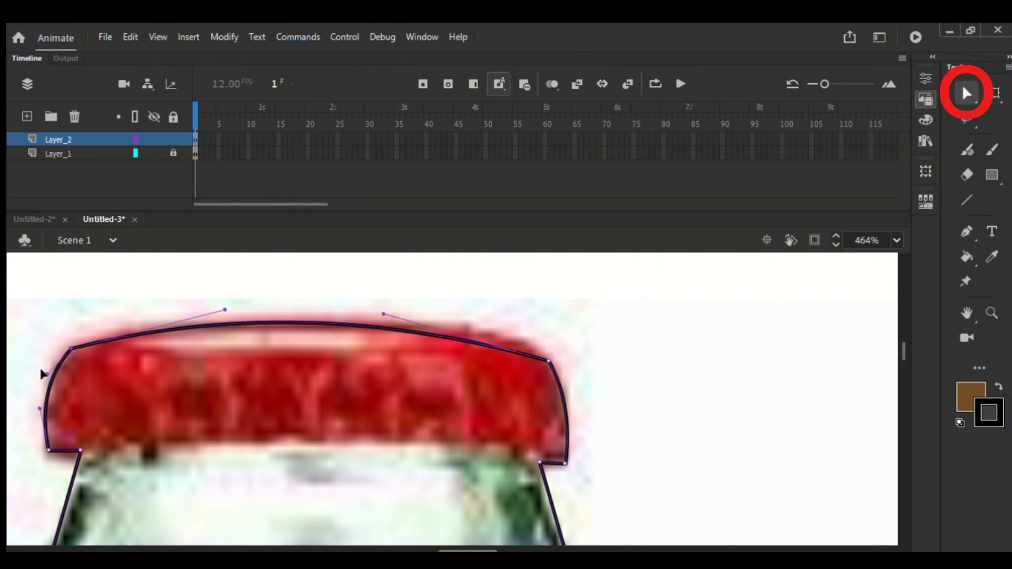
left_click_drag(42, 371, 37, 364)
left_click(549, 362)
left_click_drag(565, 391, 564, 377)
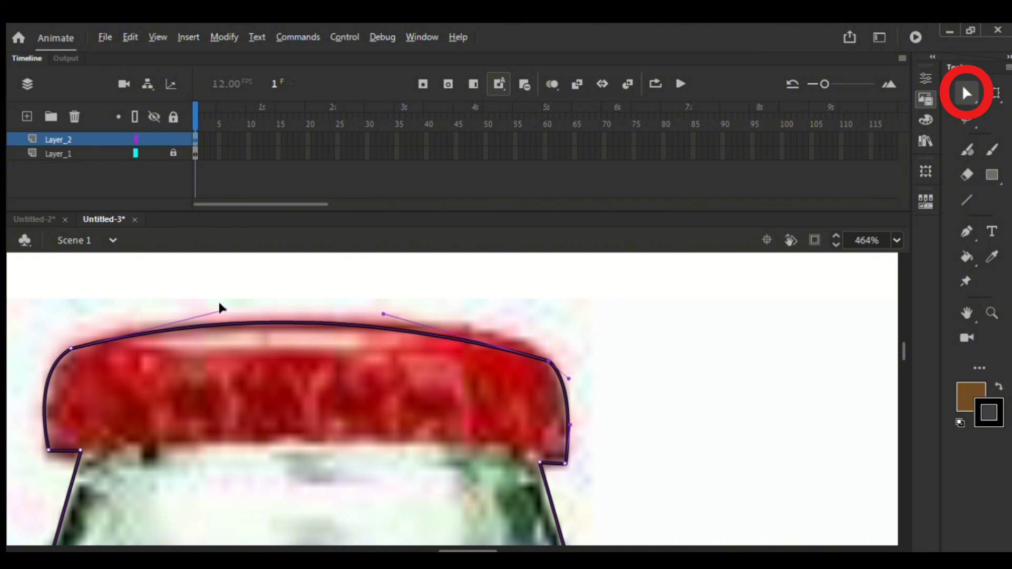
Smooth the cap outline's top edge using its corner anchors' curve handles, and bow the short edges under the cap slightly upward.
left_click_drag(220, 307, 114, 315)
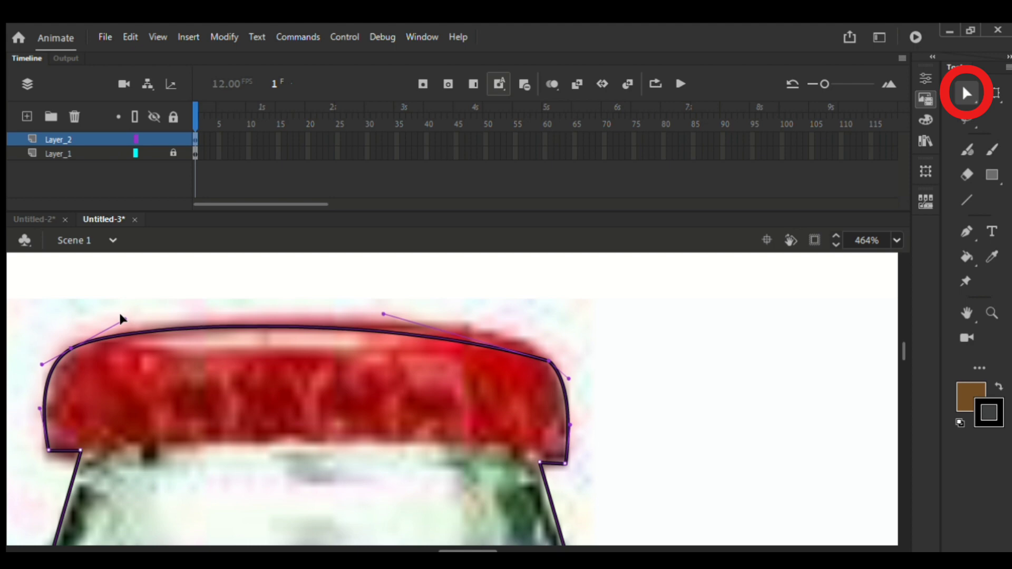
left_click_drag(379, 308, 496, 322)
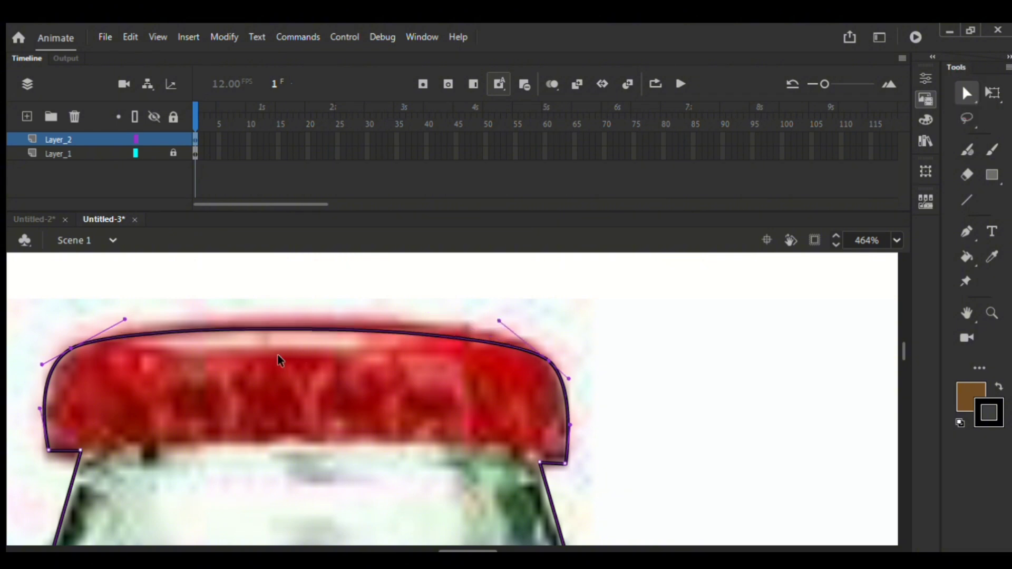
key("q")
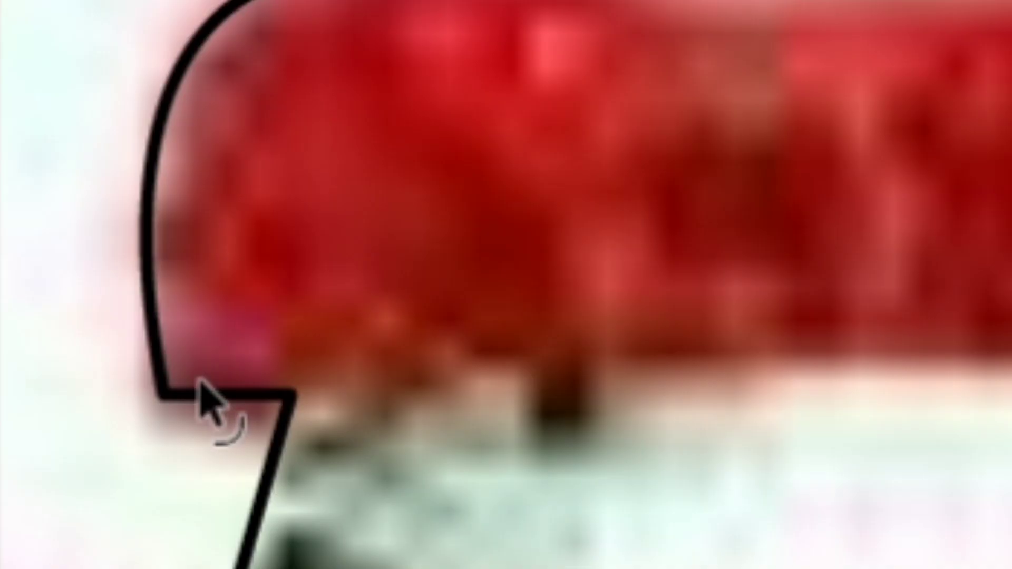
left_click_drag(201, 385, 196, 363)
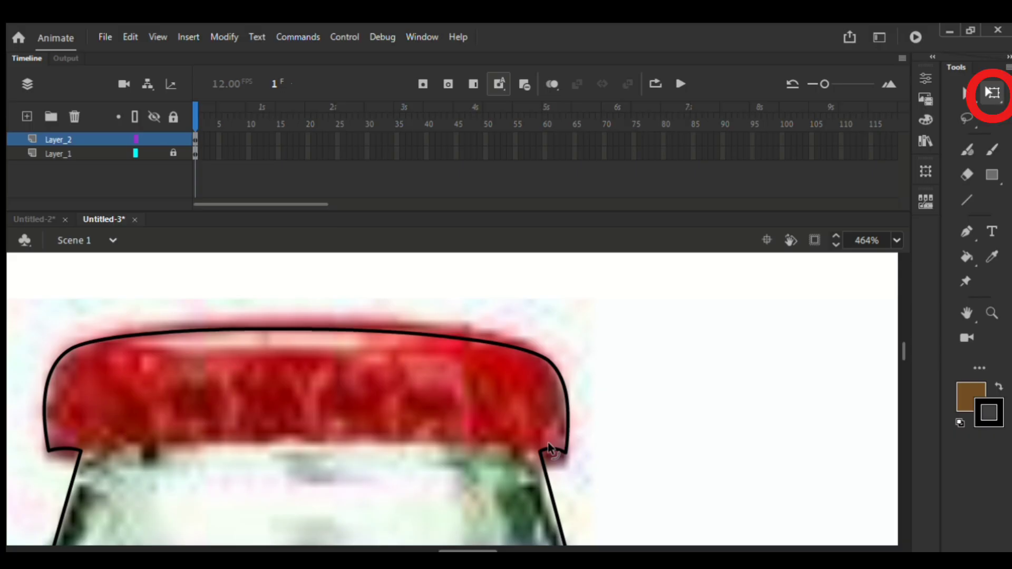
scroll(548, 447, "up", 3)
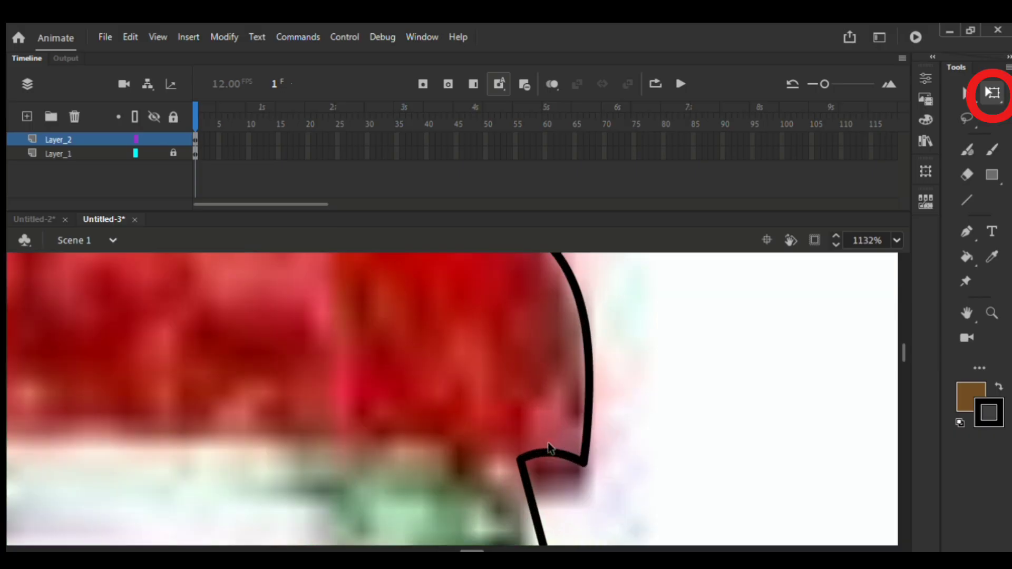
scroll(544, 454, "down", 2)
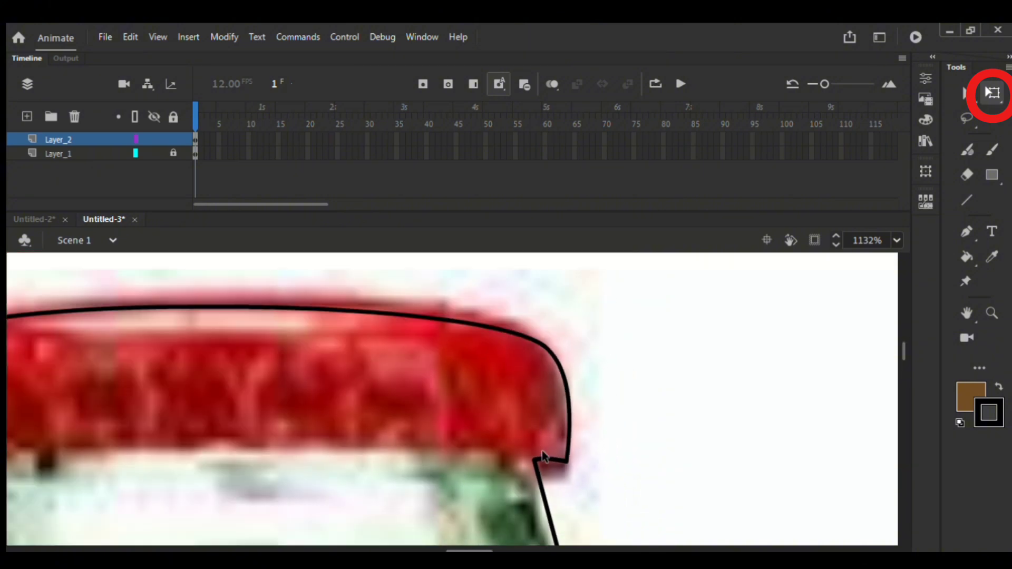
Bow the outline inward between the cap and the neck ring, and round the ring's underside outward on both sides.
scroll(542, 453, "down", 5)
left_click_drag(900, 343, 900, 351)
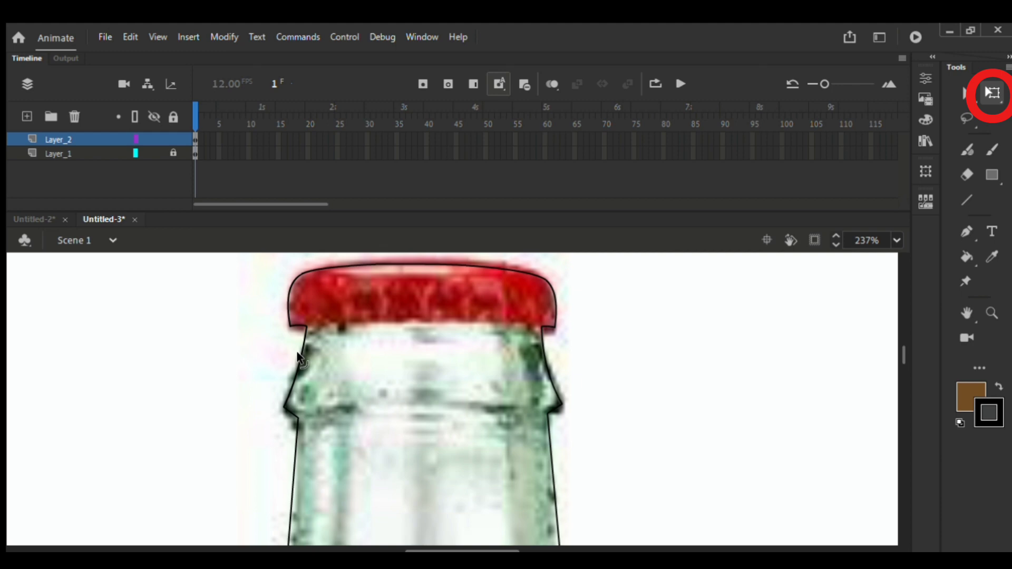
scroll(546, 412, "up", 5)
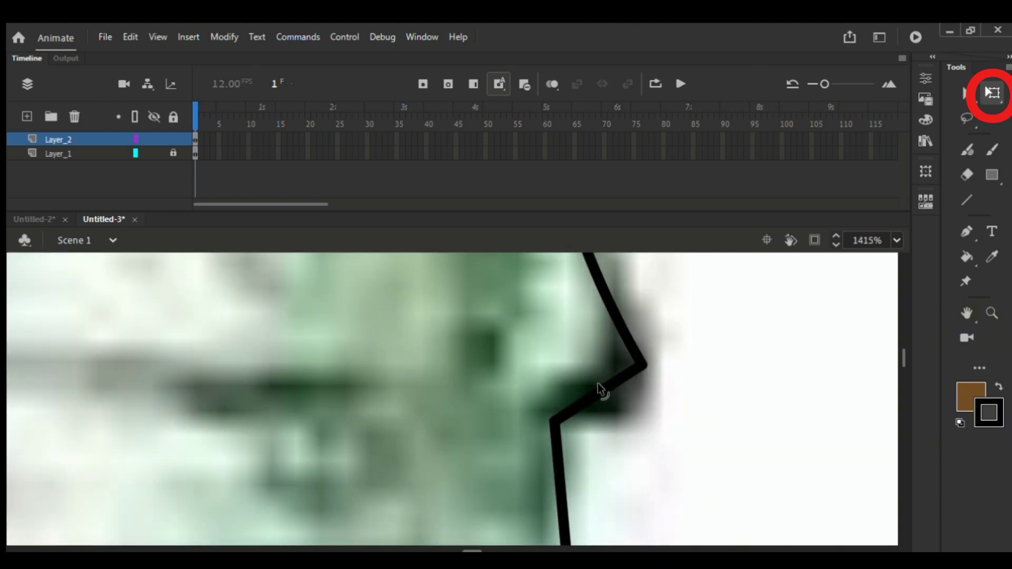
left_click_drag(597, 384, 618, 403)
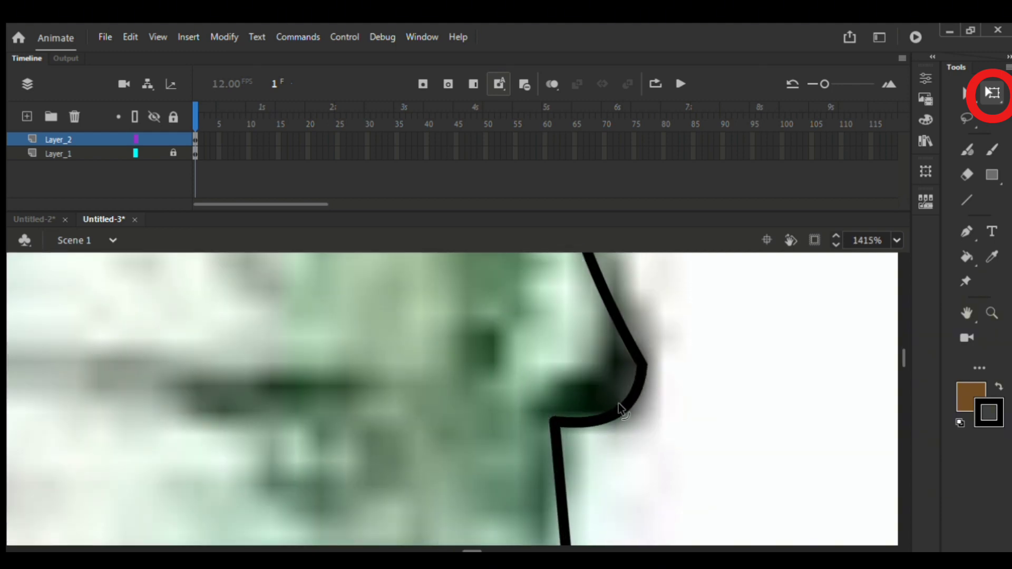
scroll(622, 403, "down", 3)
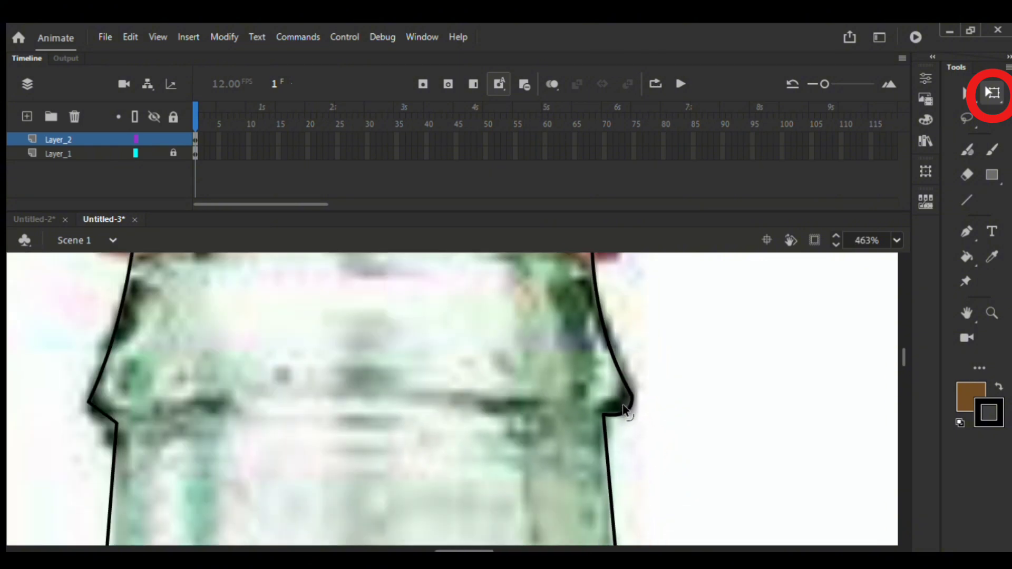
left_click_drag(96, 408, 88, 416)
Bow both long neck segments below the ring slightly inward to follow the glass edges.
scroll(91, 418, "down", 5)
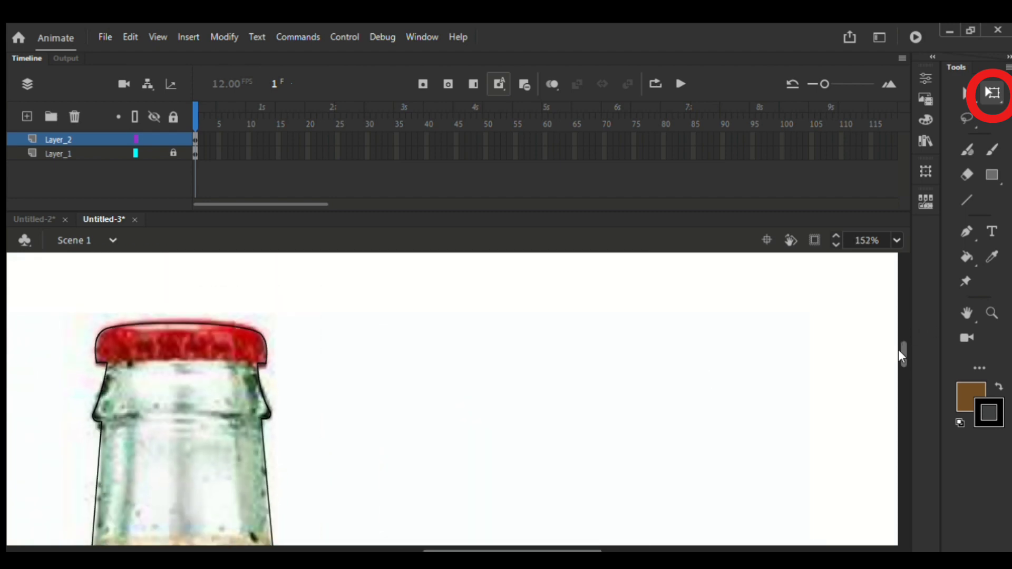
left_click_drag(898, 350, 897, 363)
left_click_drag(585, 550, 539, 550)
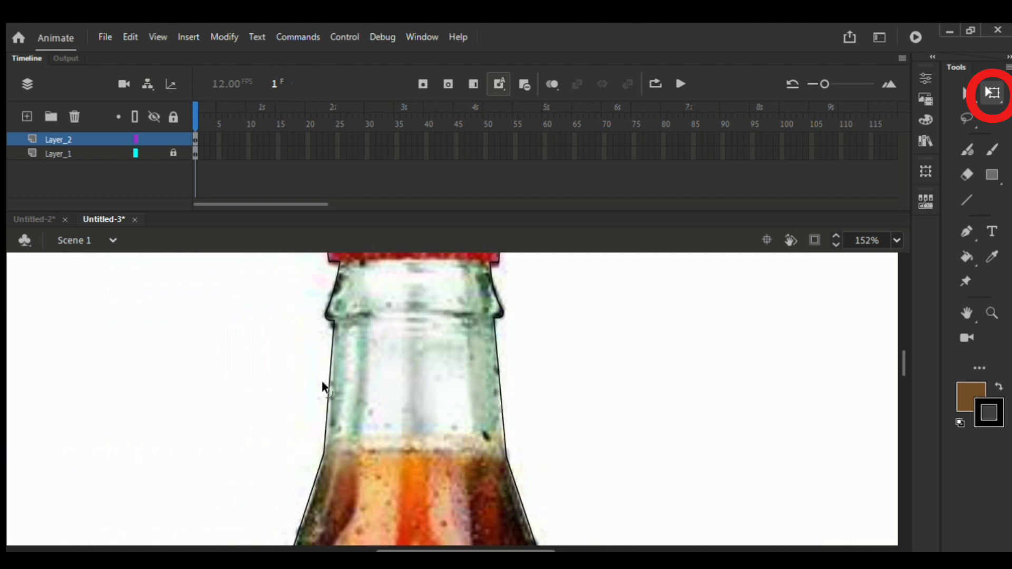
left_click_drag(322, 387, 326, 396)
left_click_drag(500, 386, 497, 387)
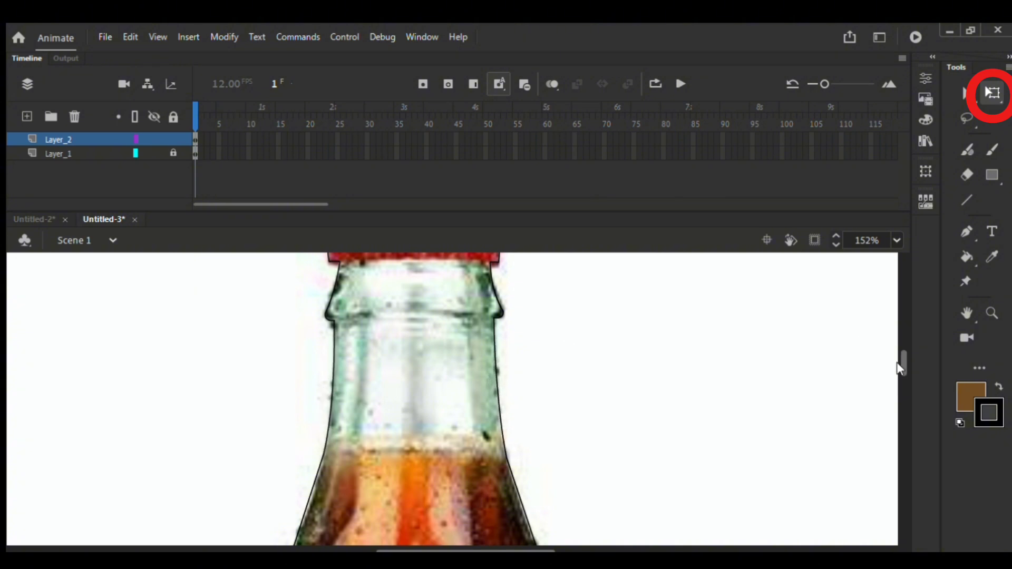
Bow the right shoulder segment slightly inward, and reshape the left shoulder's curve by its anchor handles with the Subselection tool.
left_click_drag(896, 362, 898, 378)
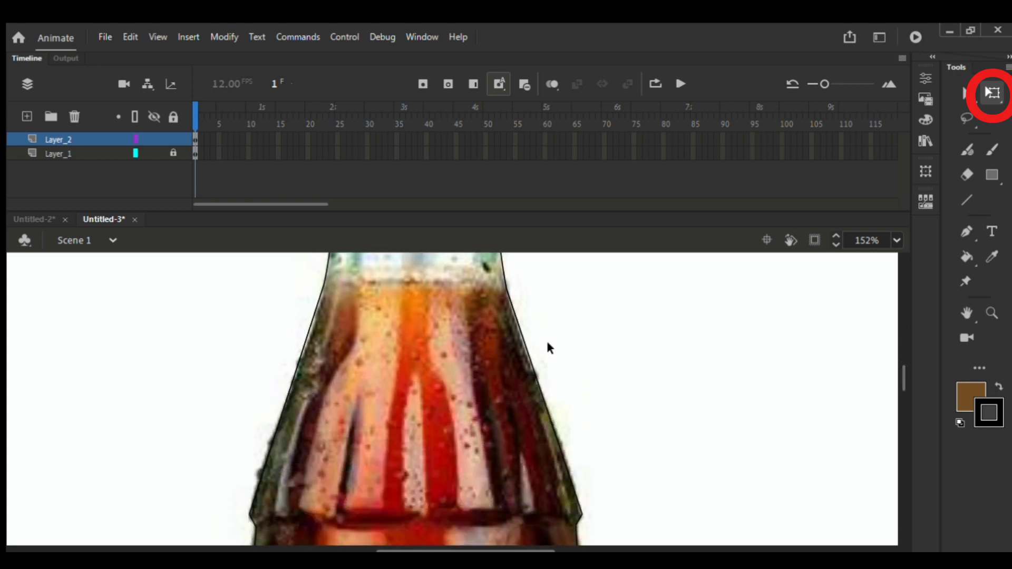
left_click_drag(519, 343, 517, 348)
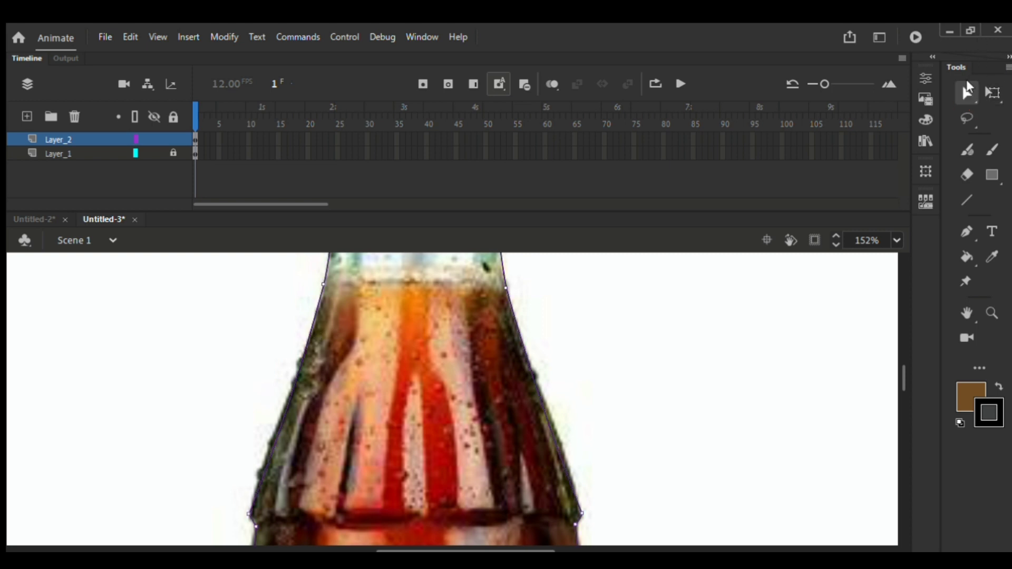
left_click(249, 512)
left_click_drag(273, 443, 273, 443)
scroll(273, 443, "up", 3)
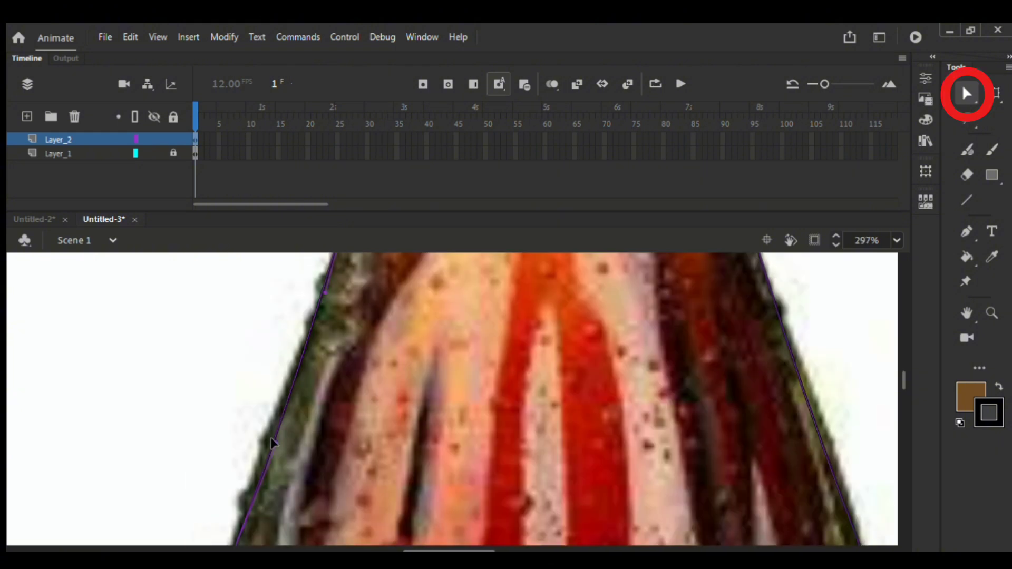
left_click_drag(273, 443, 246, 431)
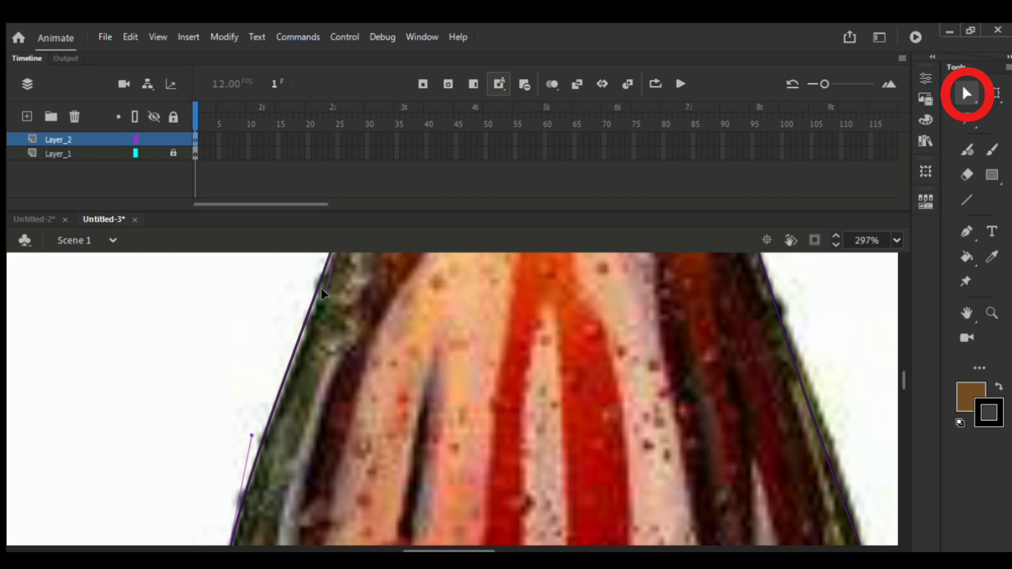
left_click_drag(321, 287, 328, 295)
Reshape the right shoulder's curve by adjusting its two curve handles to match the bottle edge in the reference.
scroll(327, 296, "down", 3)
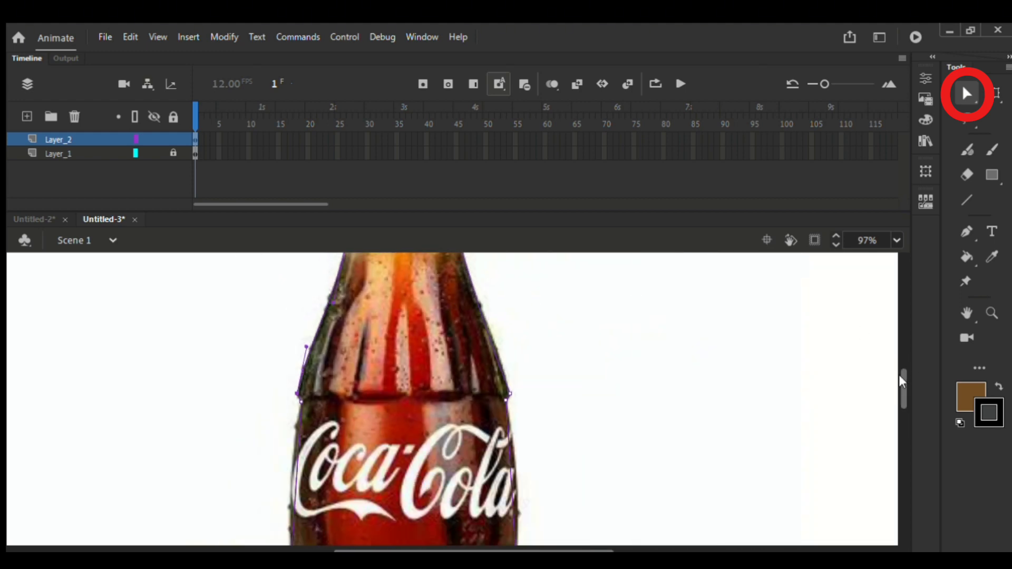
left_click_drag(899, 375, 897, 367)
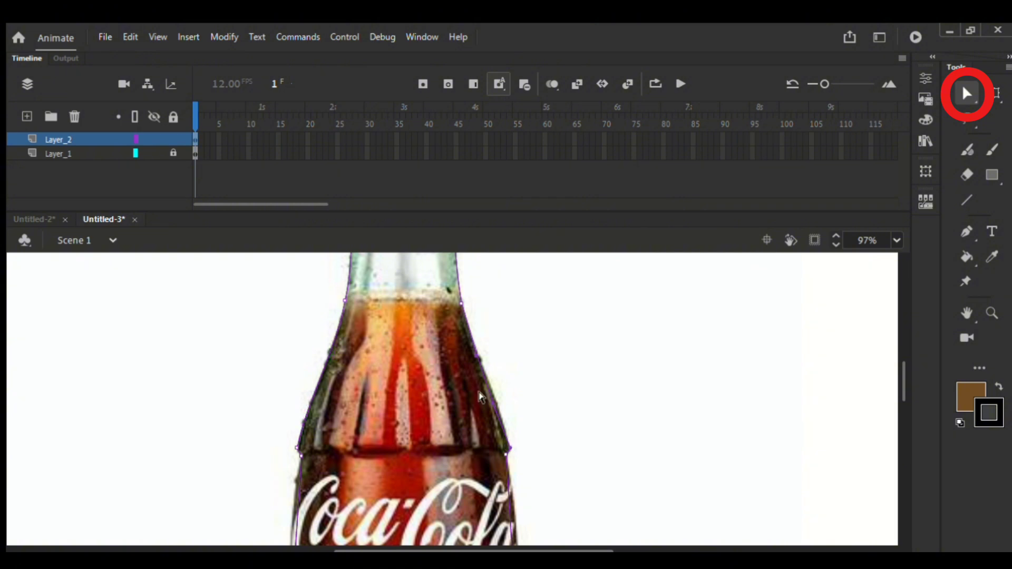
scroll(481, 397, "up", 2)
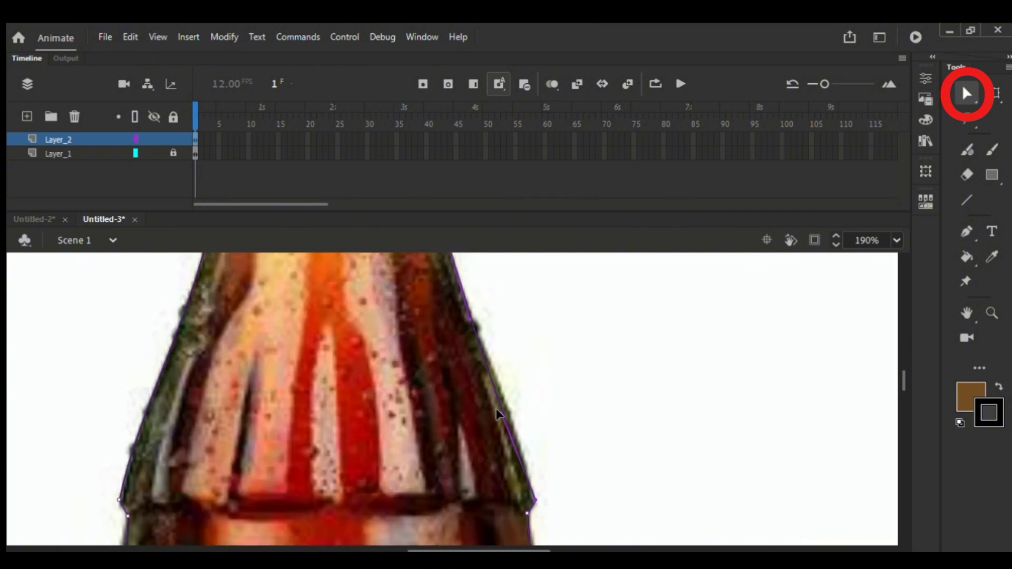
left_click_drag(504, 403, 512, 408)
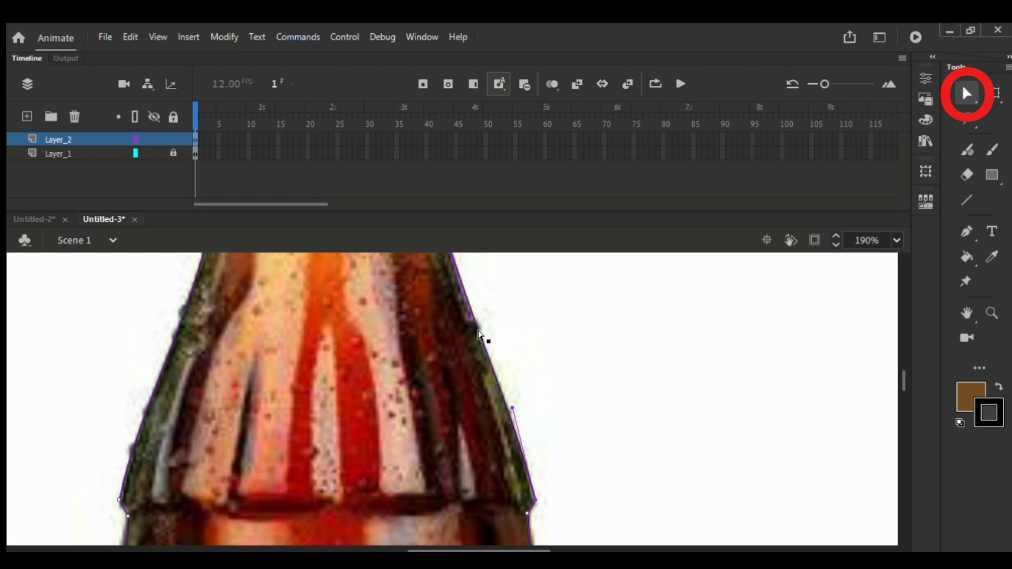
left_click_drag(458, 304, 456, 304)
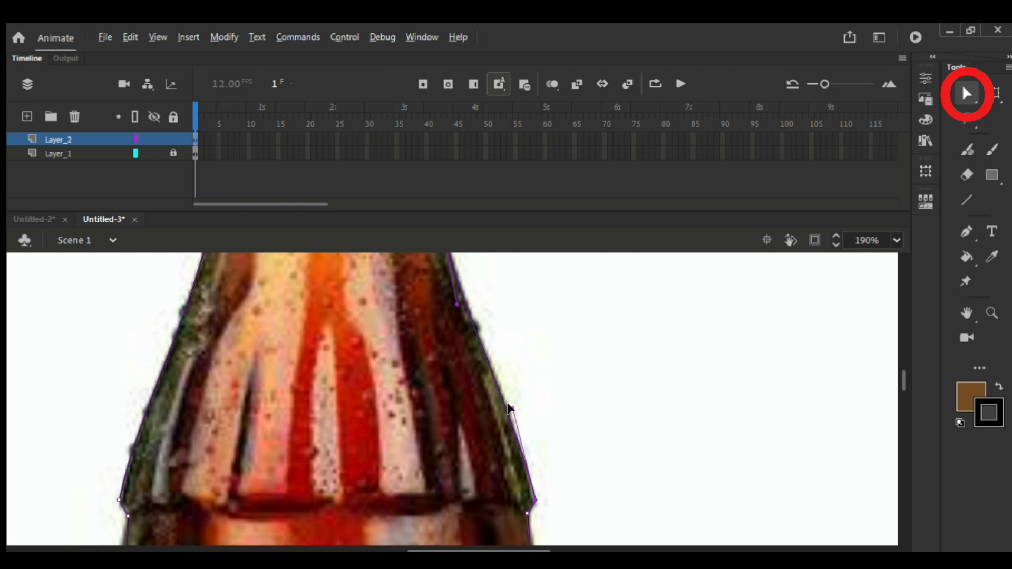
left_click_drag(510, 409, 511, 404)
Bow the outline outward on both sides of the Coca-Cola lettering with the Free Transform tool.
scroll(511, 405, "down", 4)
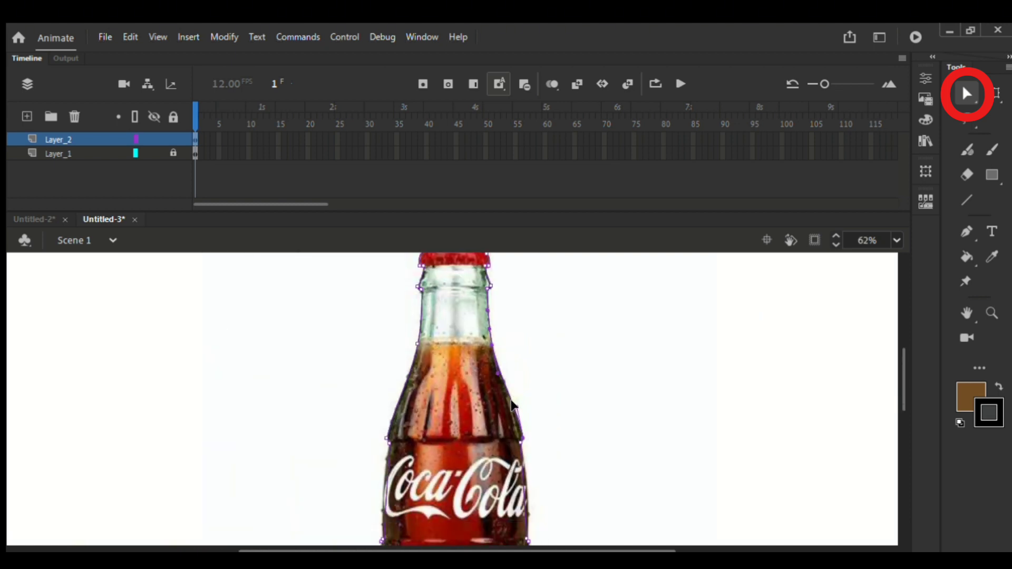
left_click_drag(901, 378, 901, 403)
scroll(556, 420, "up", 3)
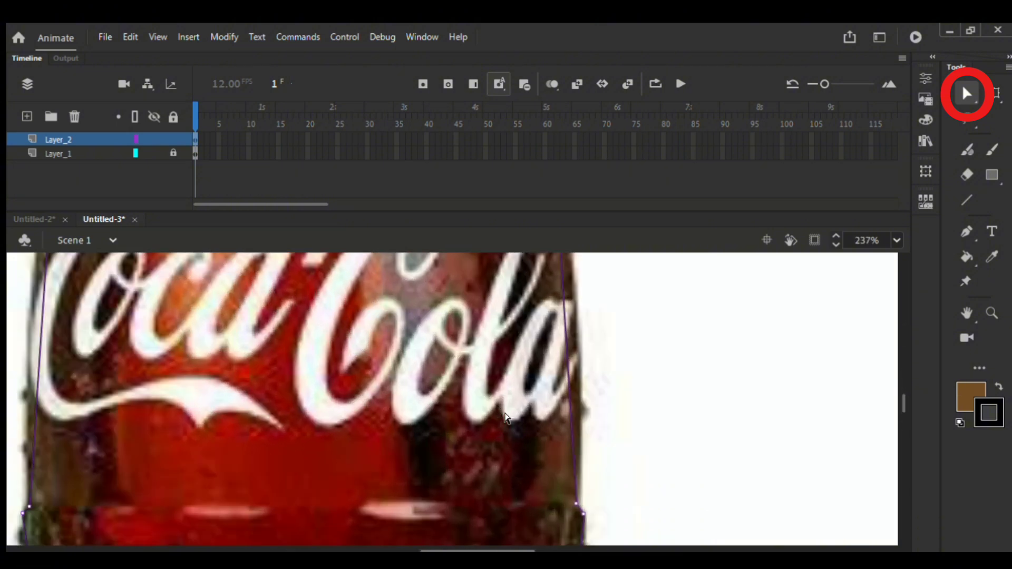
scroll(519, 357, "down", 1)
key("q")
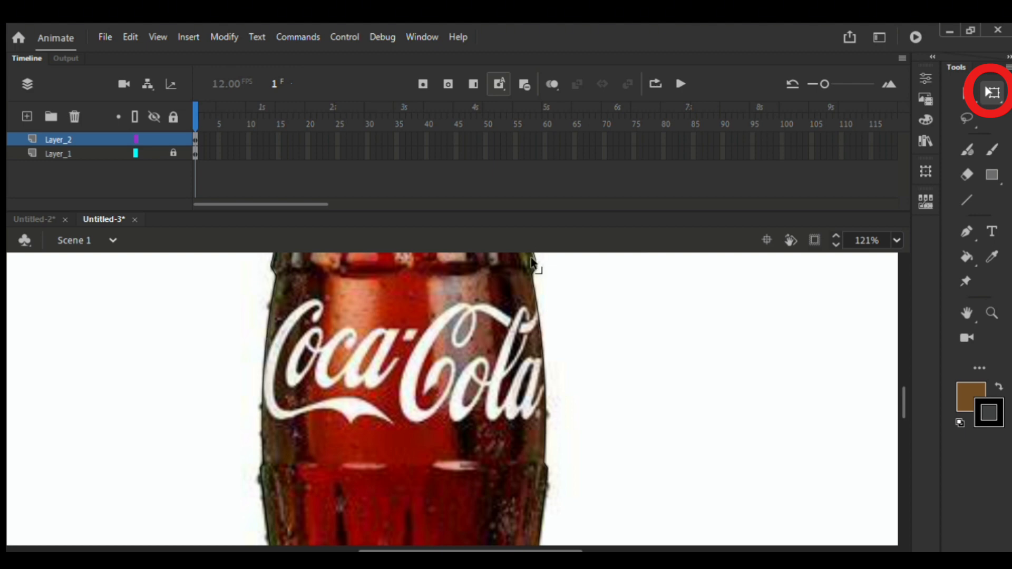
Round the small ridge segments above the Coca-Cola lettering on the outline's right and left sides.
scroll(506, 274, "up", 5)
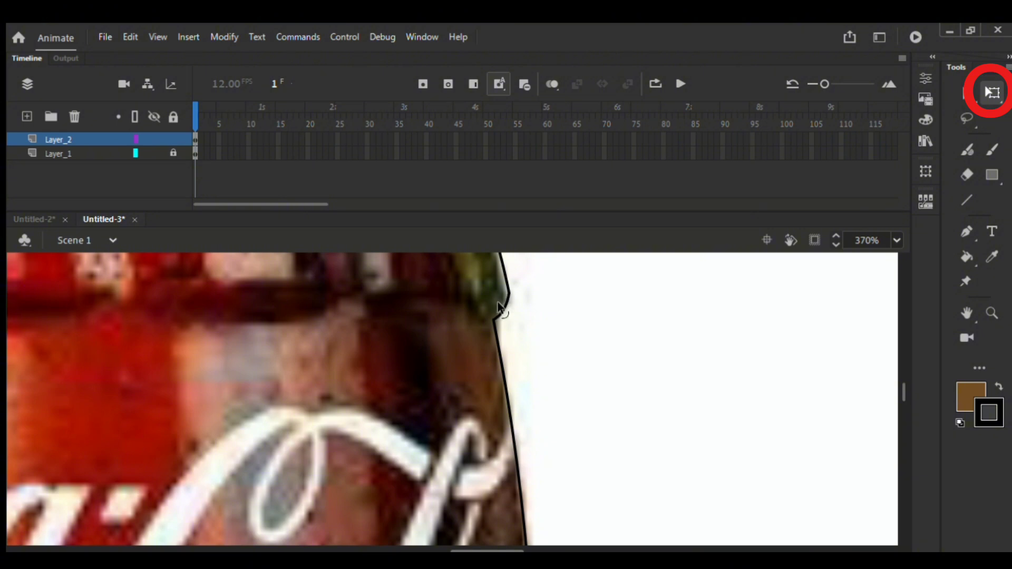
scroll(499, 306, "down", 5)
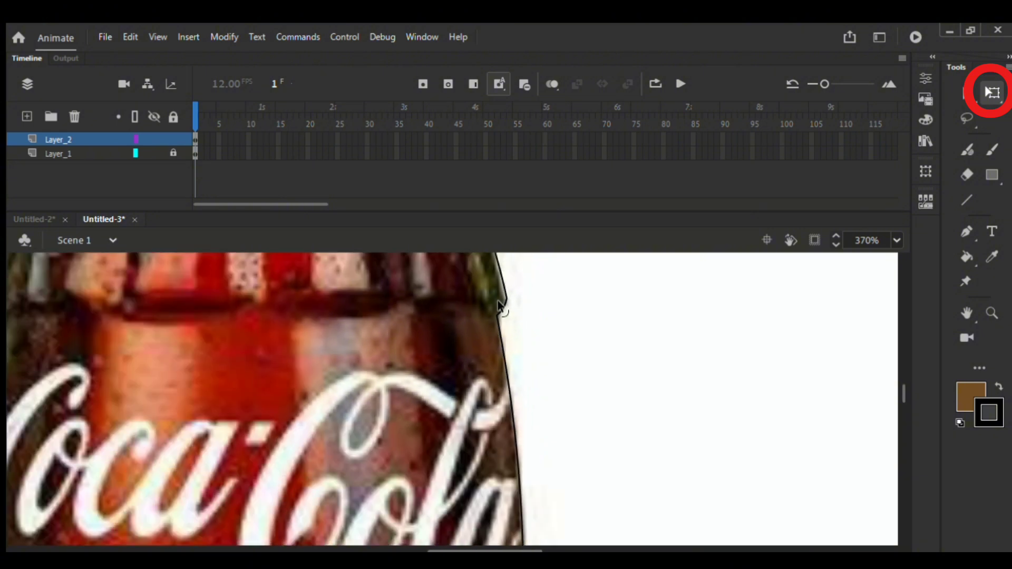
scroll(226, 299, "up", 3)
scroll(208, 298, "up", 2)
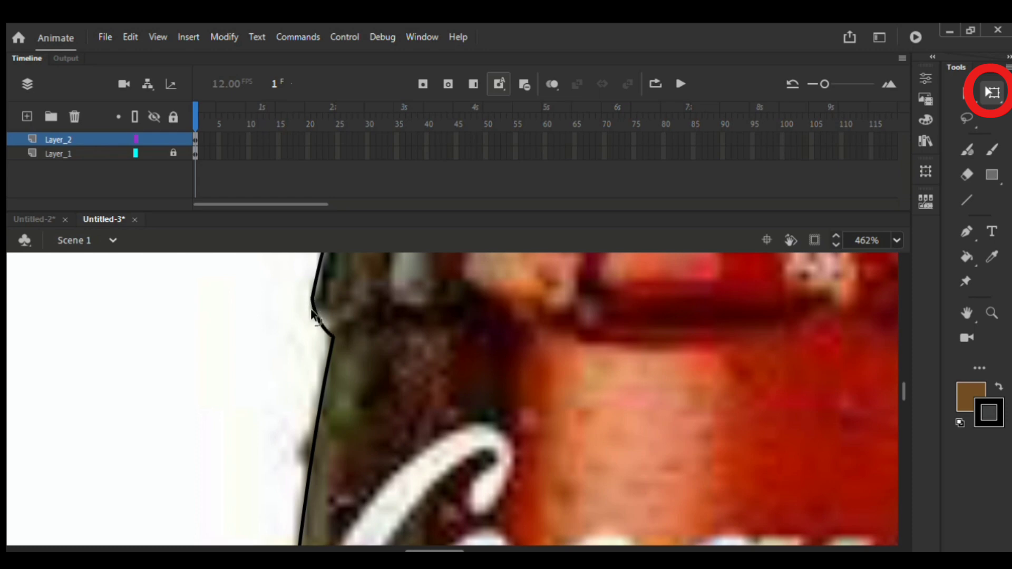
Bow the outline's right side slightly outward above the waist, and curve its right waist segment inward to follow the glass.
scroll(312, 316, "down", 5)
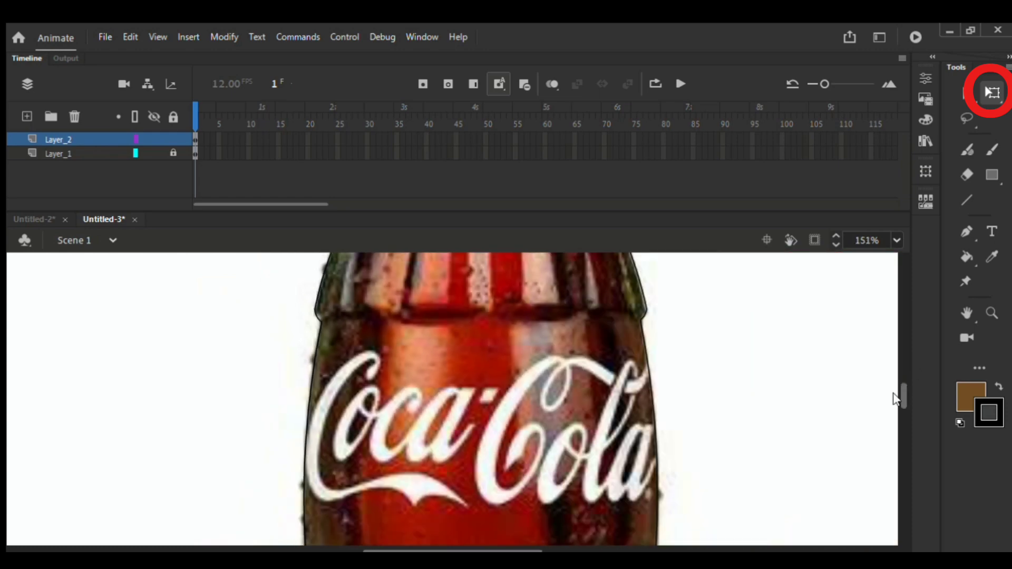
left_click_drag(894, 399, 894, 431)
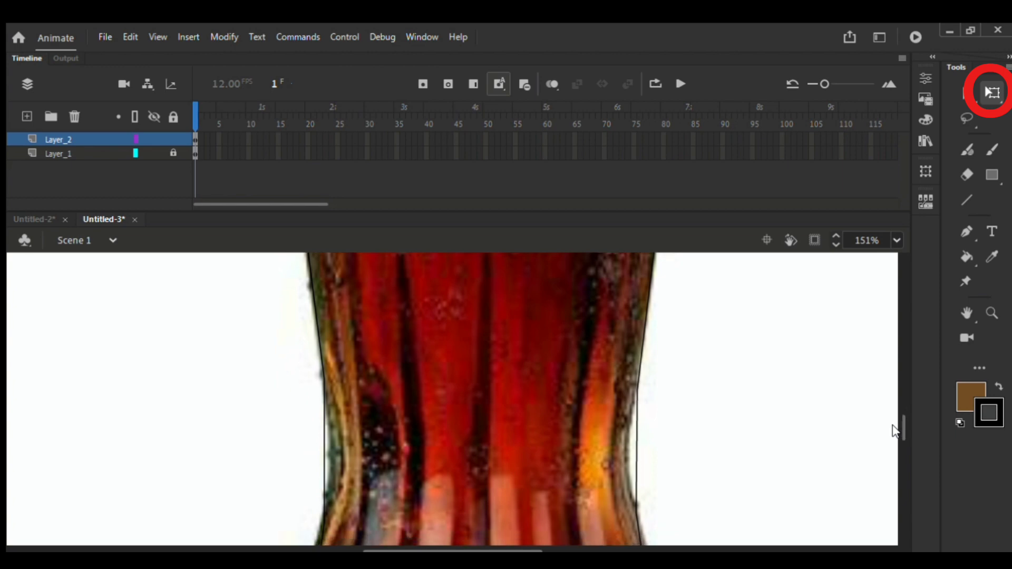
scroll(813, 372, "down", 3)
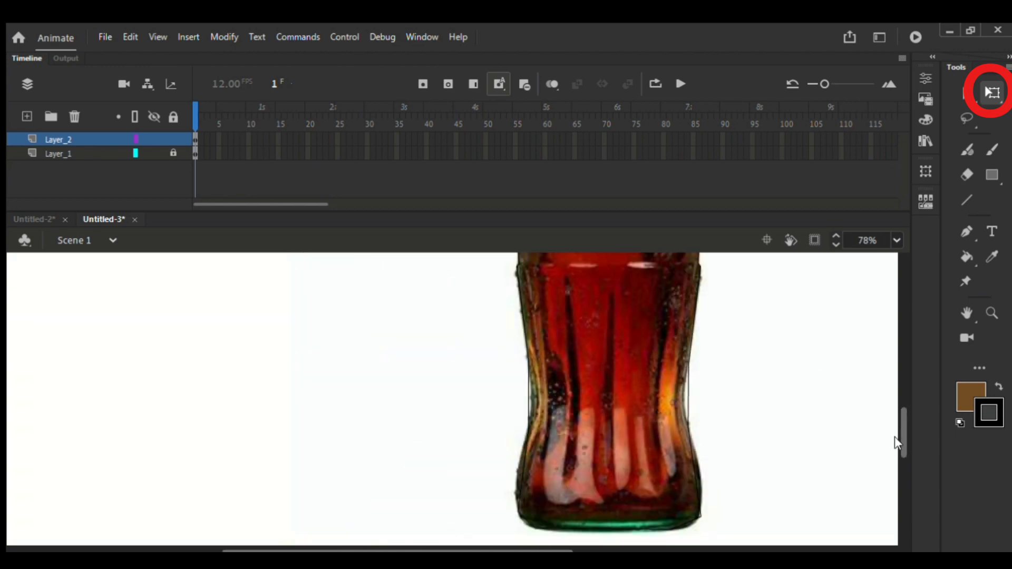
scroll(896, 432, "up", 3)
scroll(701, 417, "up", 2)
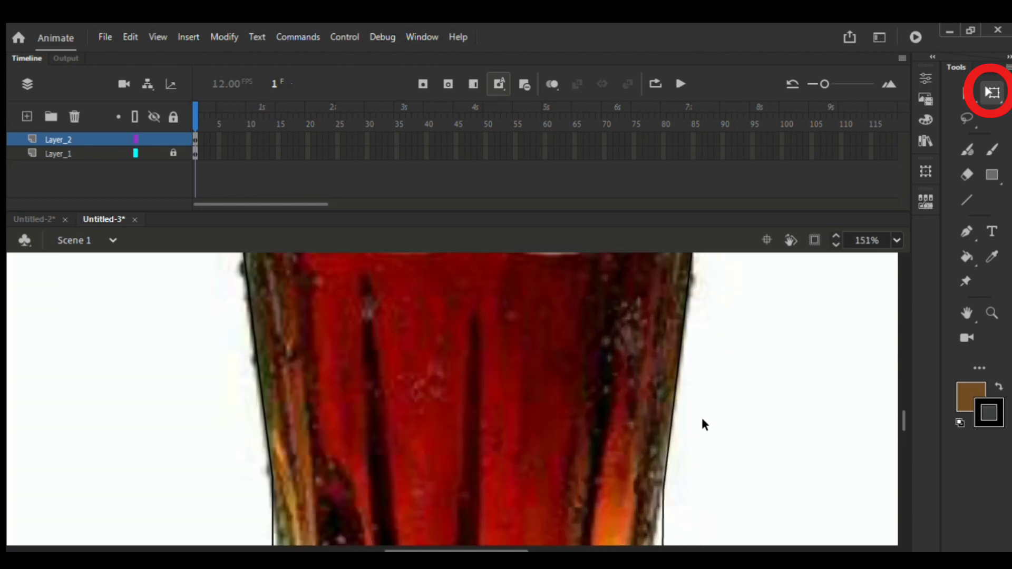
scroll(702, 420, "up", 1)
left_click_drag(673, 390, 674, 387)
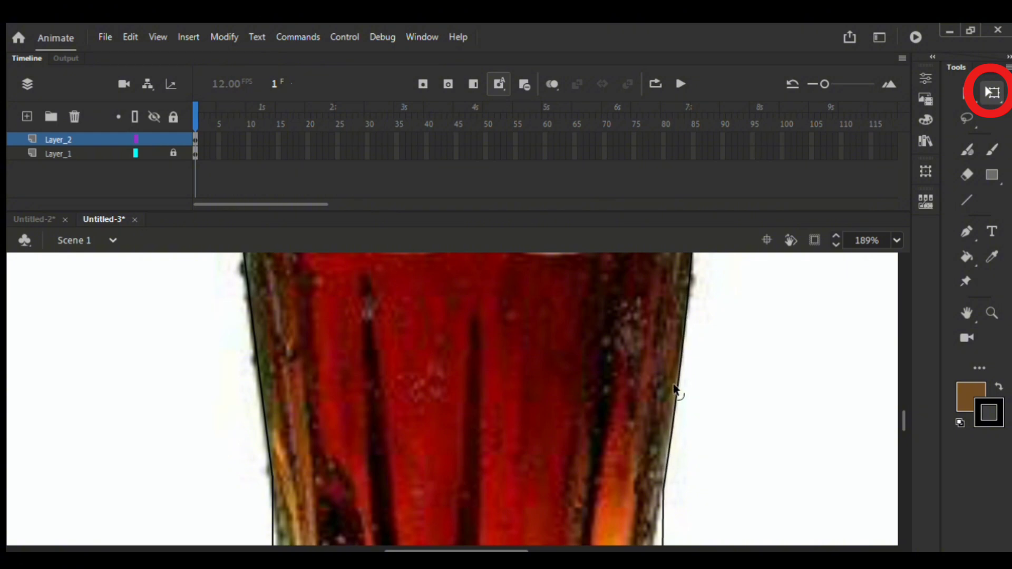
left_click_drag(897, 419, 901, 433)
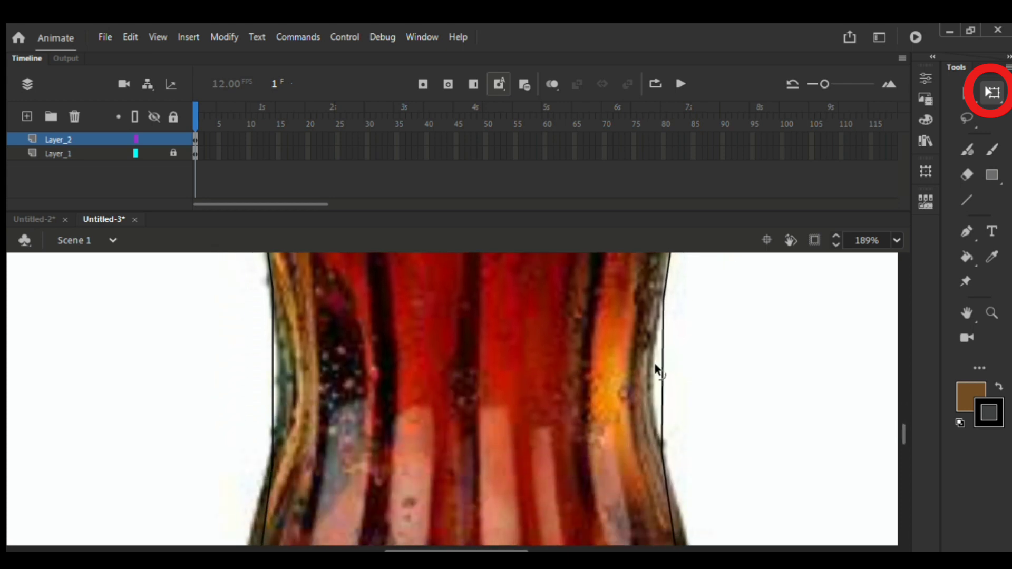
left_click_drag(655, 367, 643, 372)
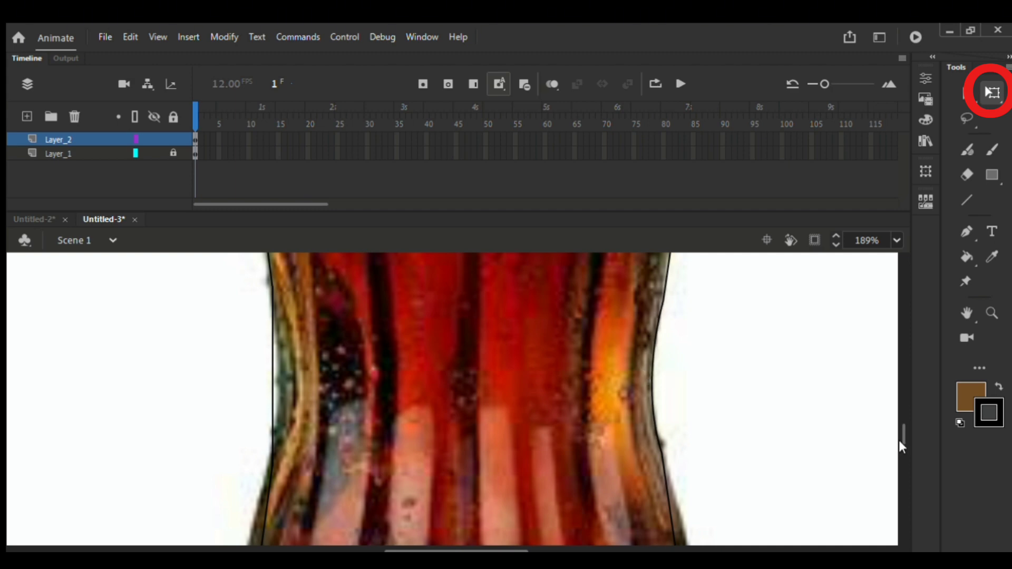
Bow the outline's lower right side outward below the waist and round its right base corner to follow the glass.
left_click_drag(900, 429, 902, 437)
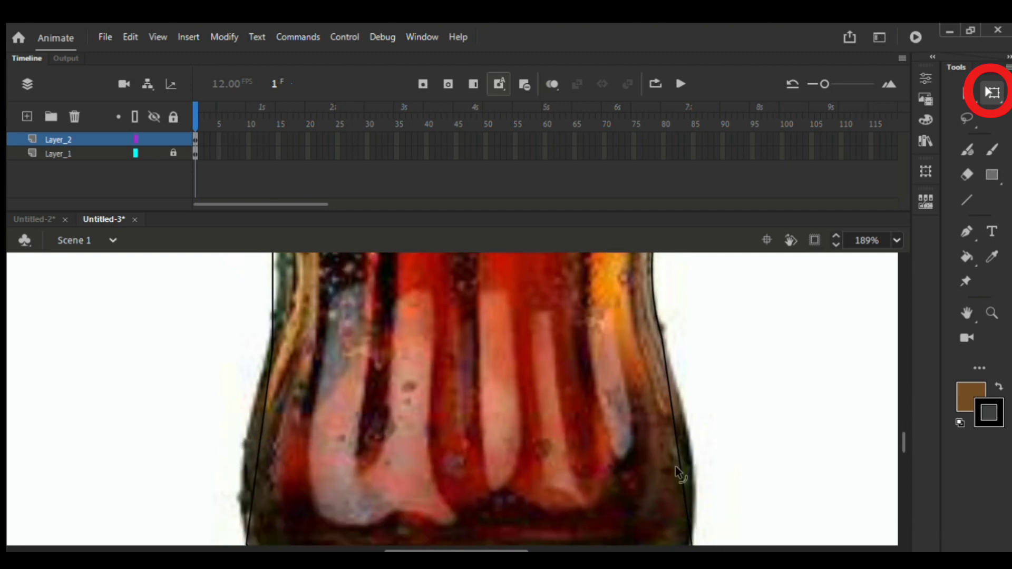
left_click_drag(675, 466, 694, 477)
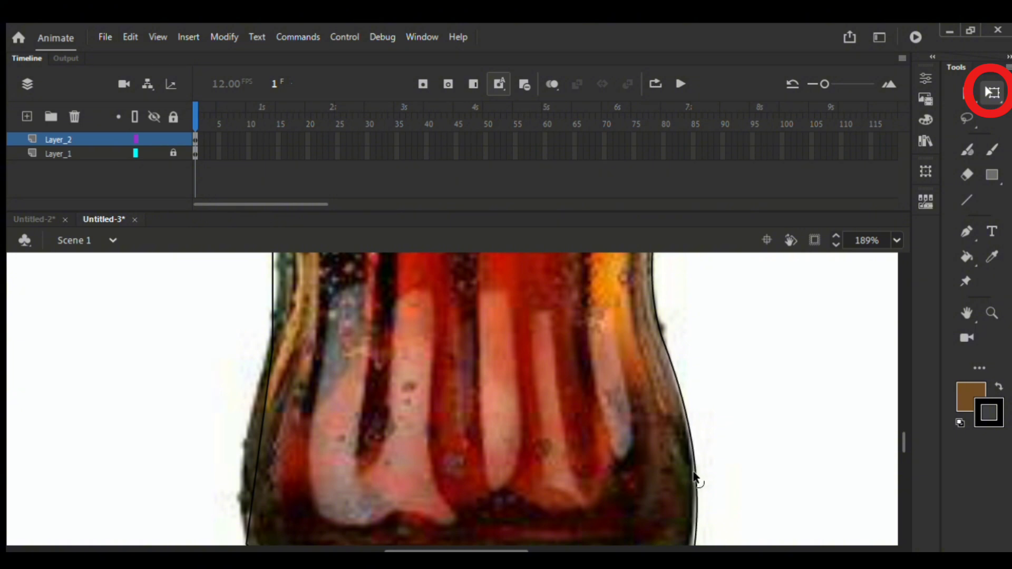
scroll(695, 478, "down", 3)
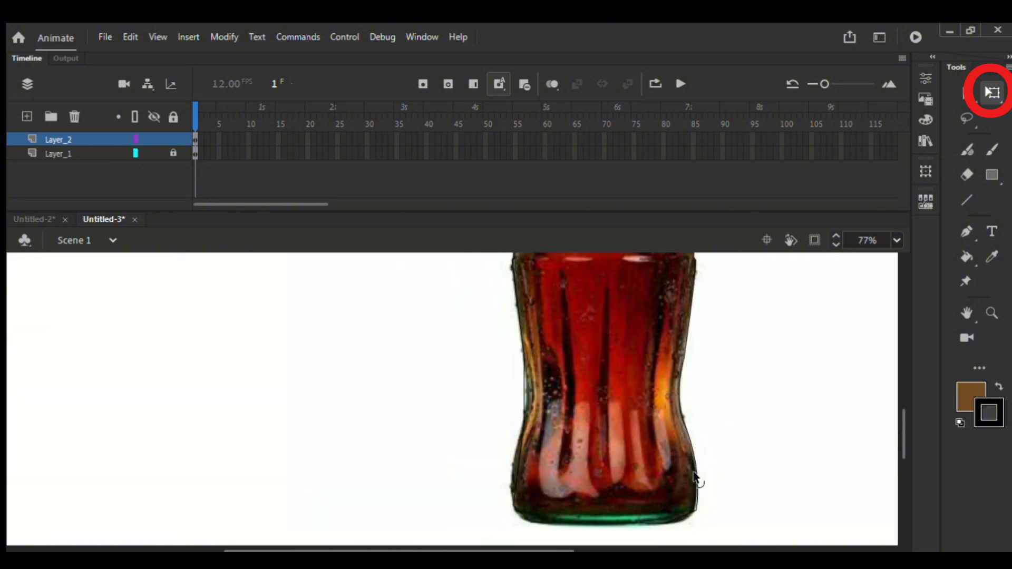
scroll(662, 530, "up", 4)
scroll(662, 529, "up", 1)
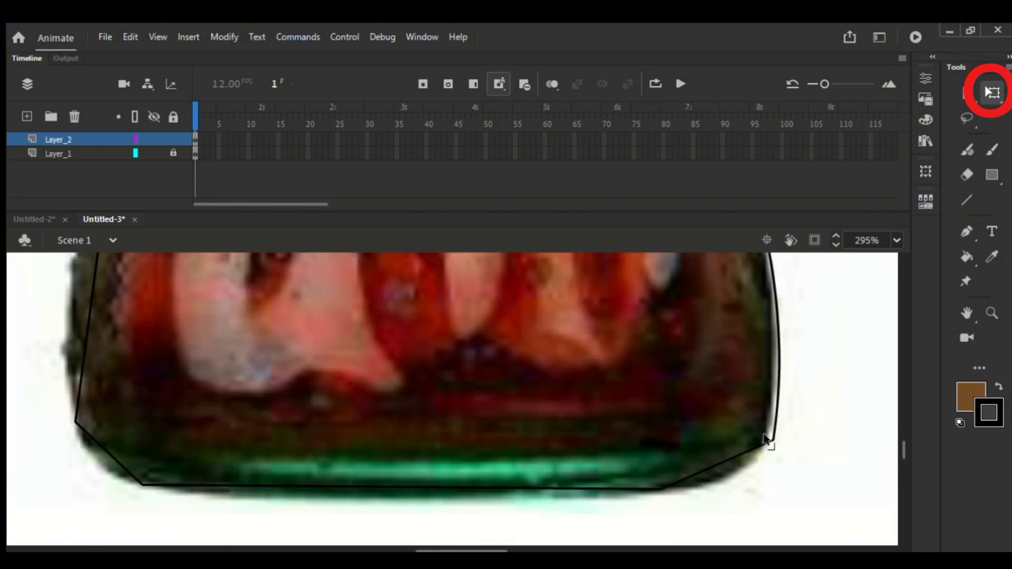
left_click_drag(736, 454, 752, 474)
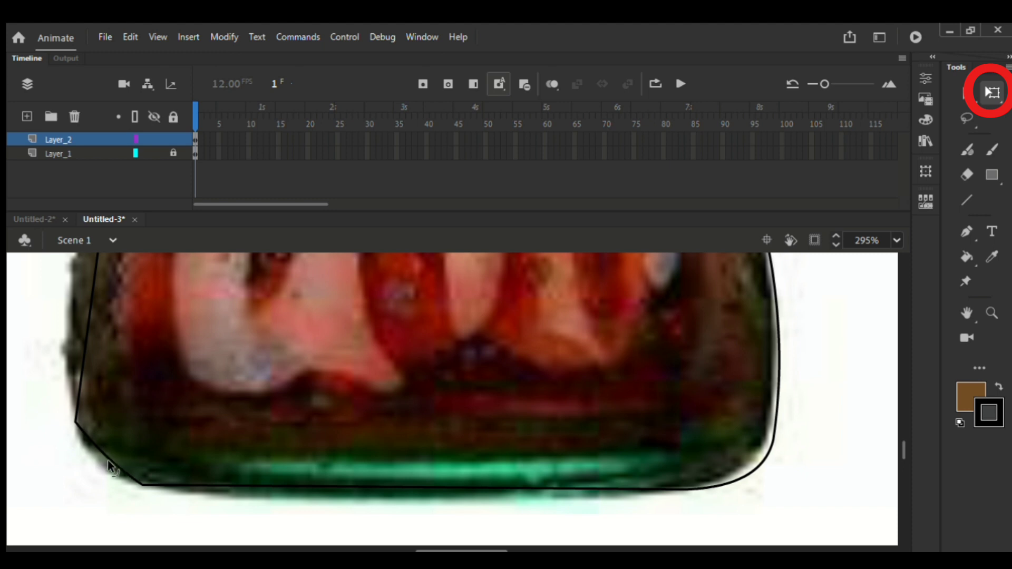
Curve the outline's left base corner, lower left side and bottom edge outward to match the bottle's base.
left_click_drag(107, 460, 93, 470)
left_click_drag(84, 287, 62, 290)
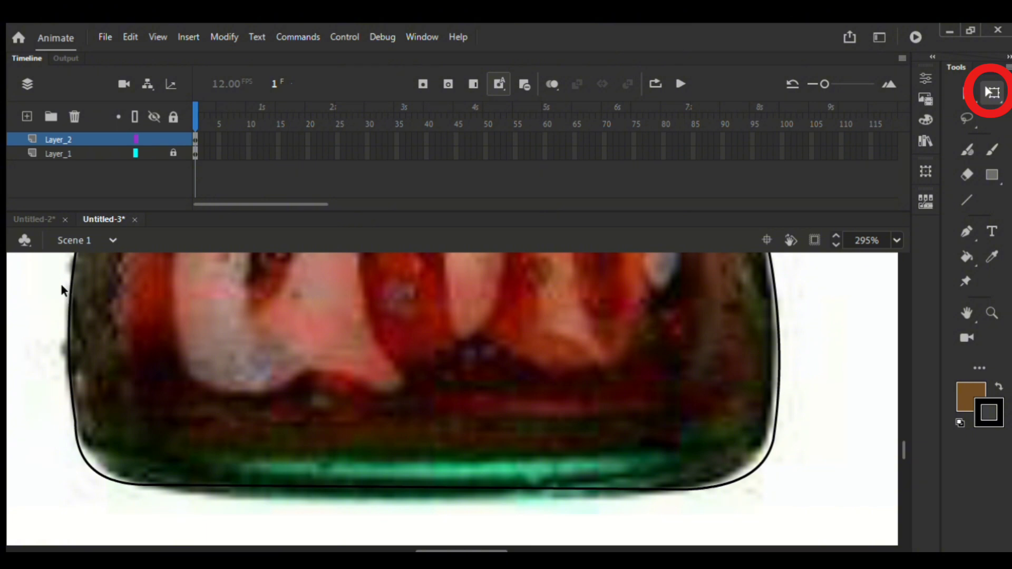
left_click_drag(92, 465, 99, 469)
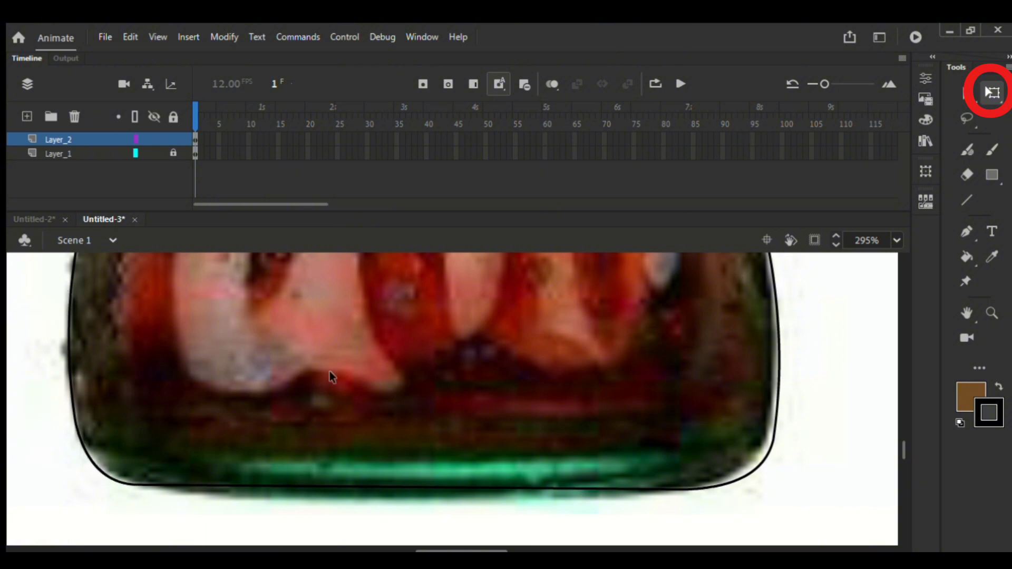
left_click_drag(387, 479, 391, 488)
Curve the outline's left waist segment inward and bow the left side slightly outward just below the lower ridge.
scroll(390, 488, "down", 6)
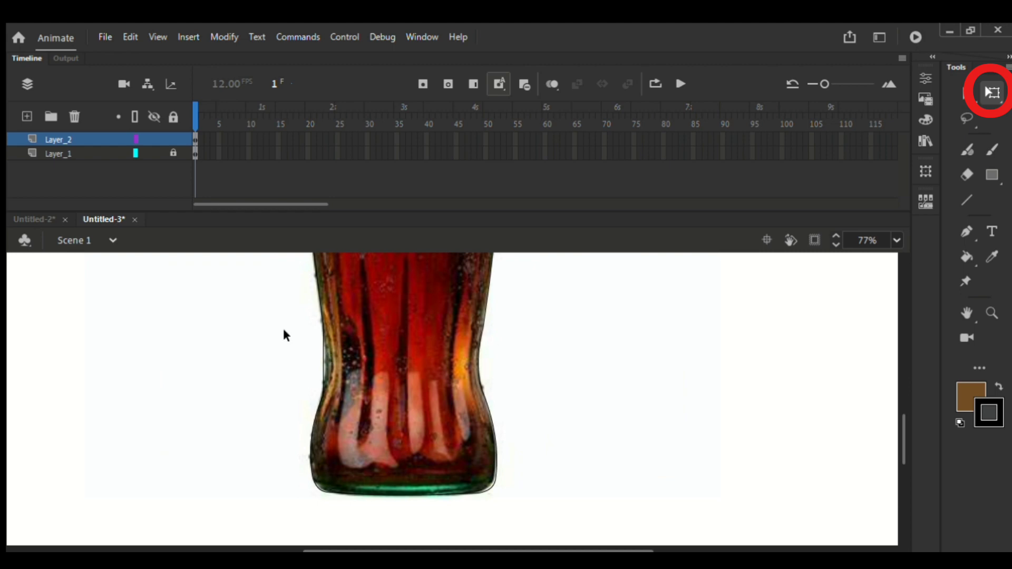
scroll(283, 334, "up", 4)
left_click_drag(369, 385, 378, 384)
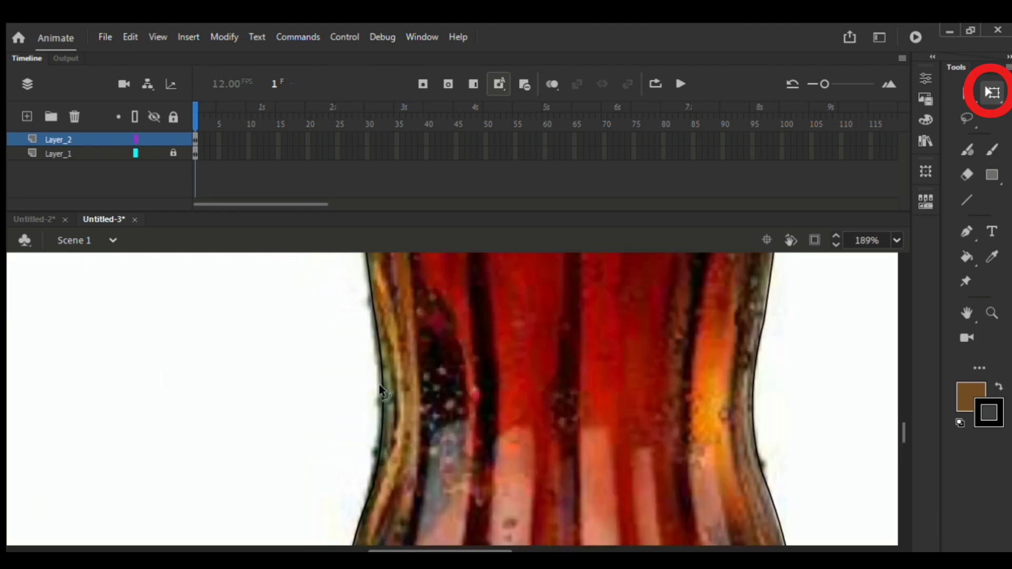
scroll(378, 384, "down", 6)
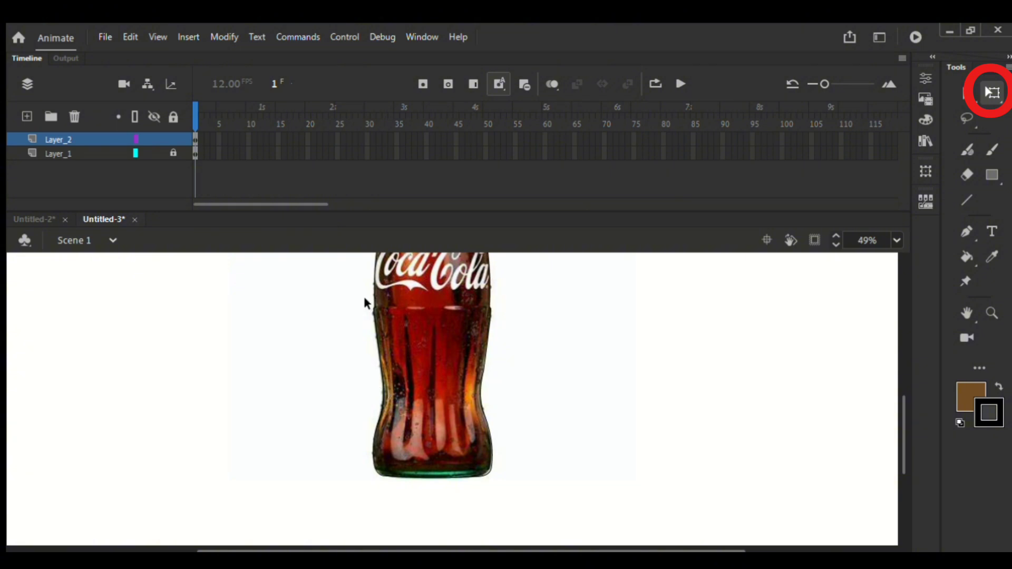
scroll(361, 315, "up", 6)
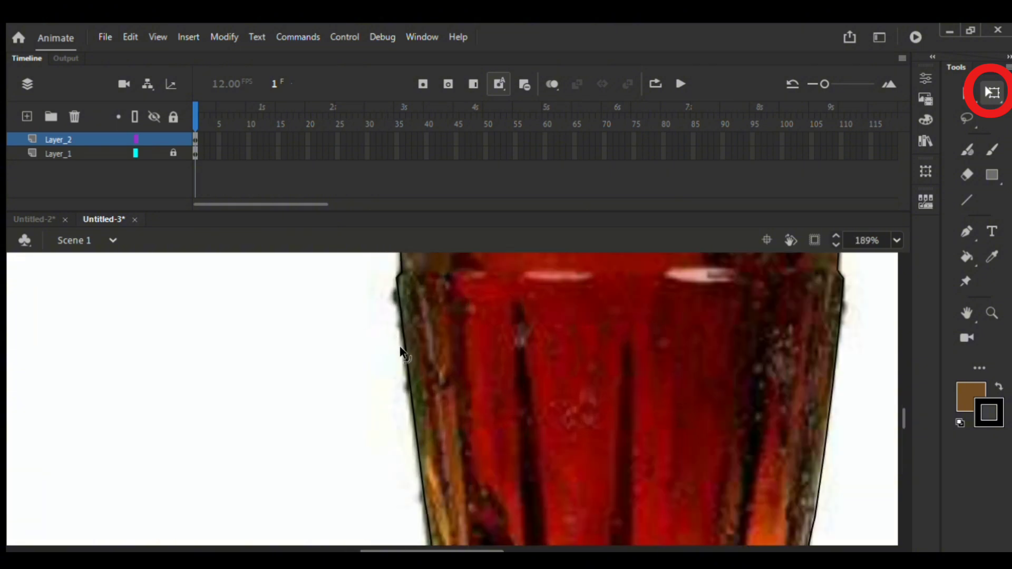
left_click_drag(400, 346, 398, 352)
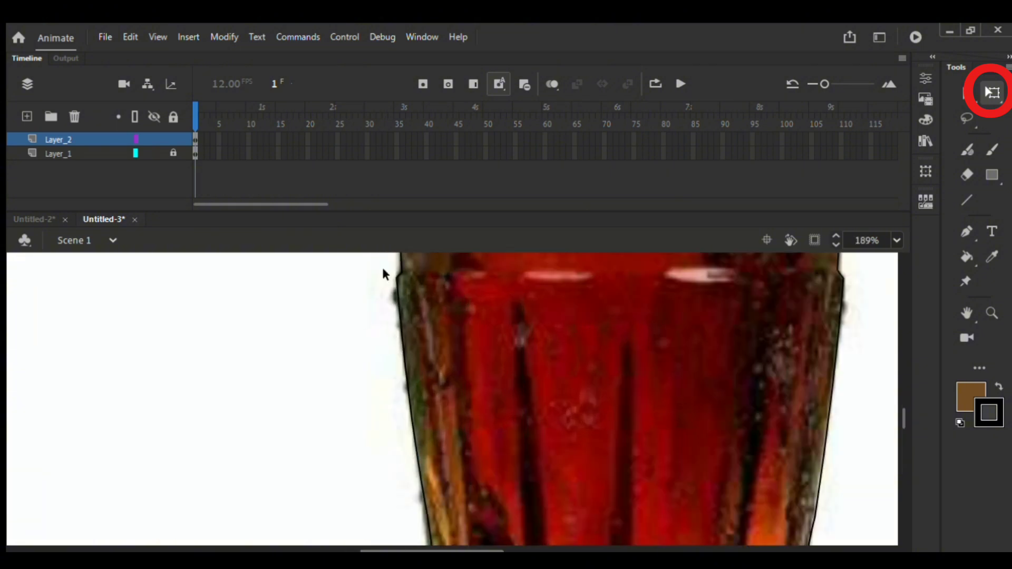
Round the small ridge segments below the Coca-Cola lettering on the outline's left and right sides.
scroll(381, 261, "up", 10)
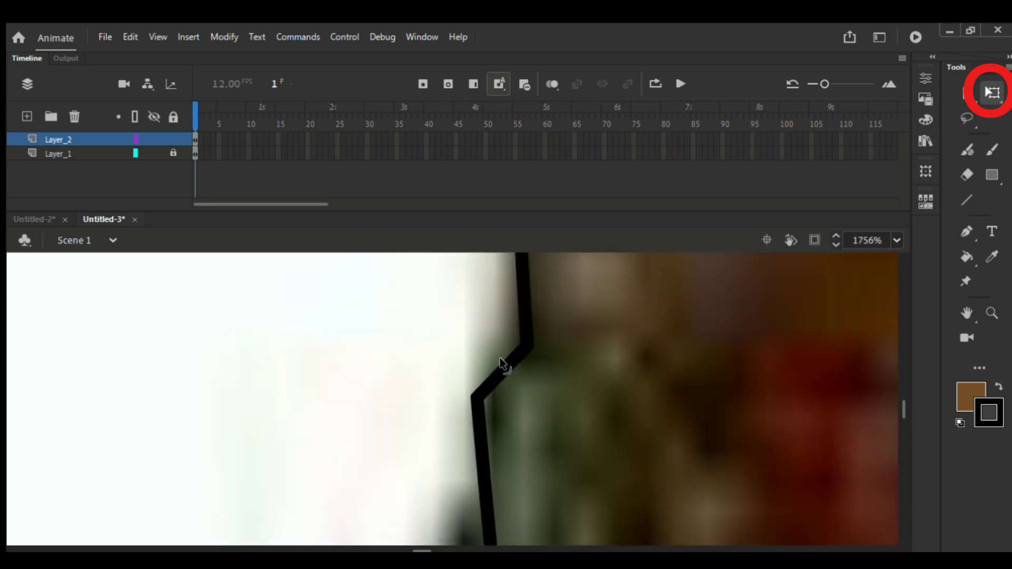
left_click_drag(500, 357, 490, 357)
scroll(491, 356, "down", 10)
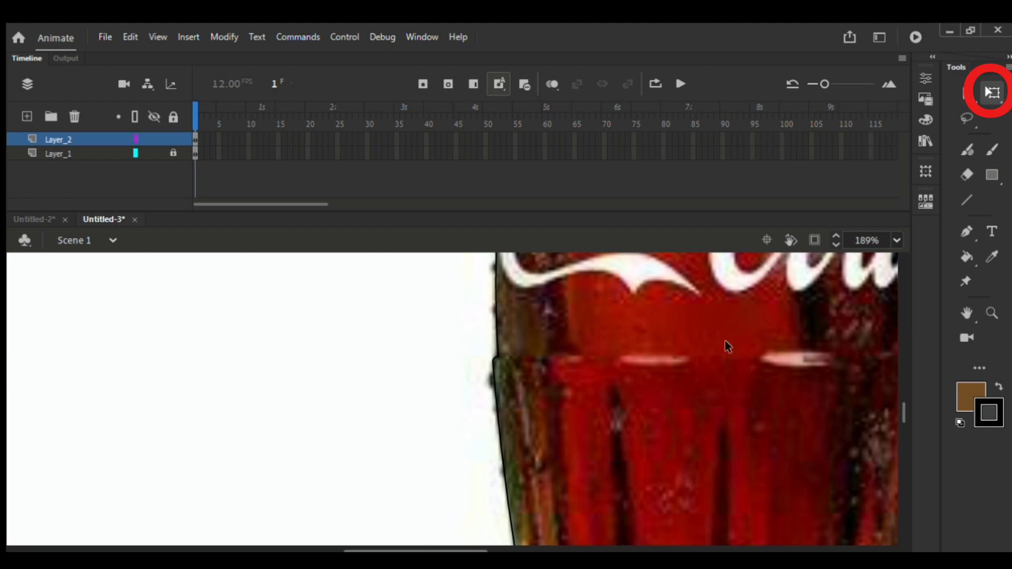
scroll(725, 340, "down", 4)
scroll(826, 339, "up", 10)
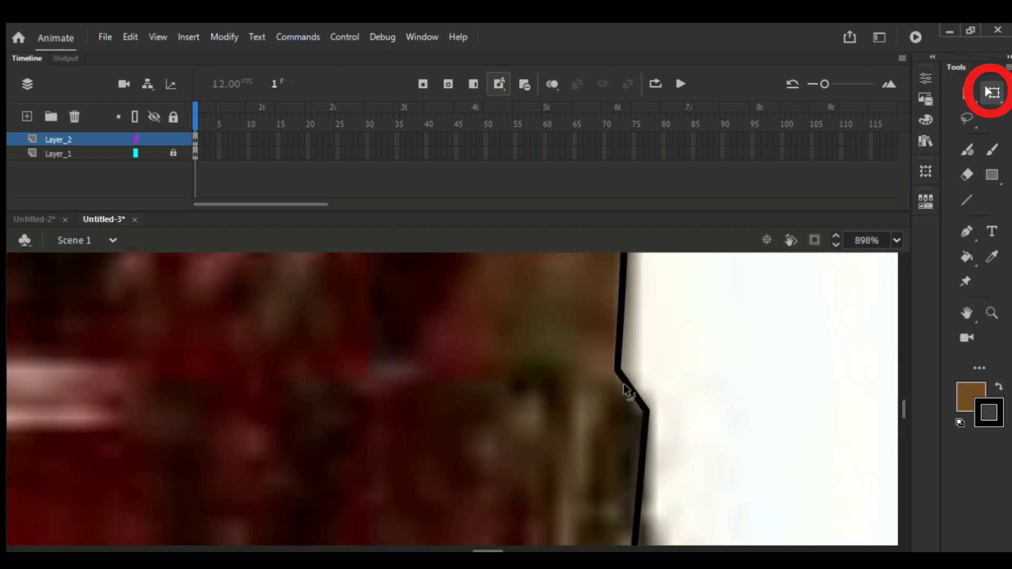
left_click_drag(624, 389, 634, 377)
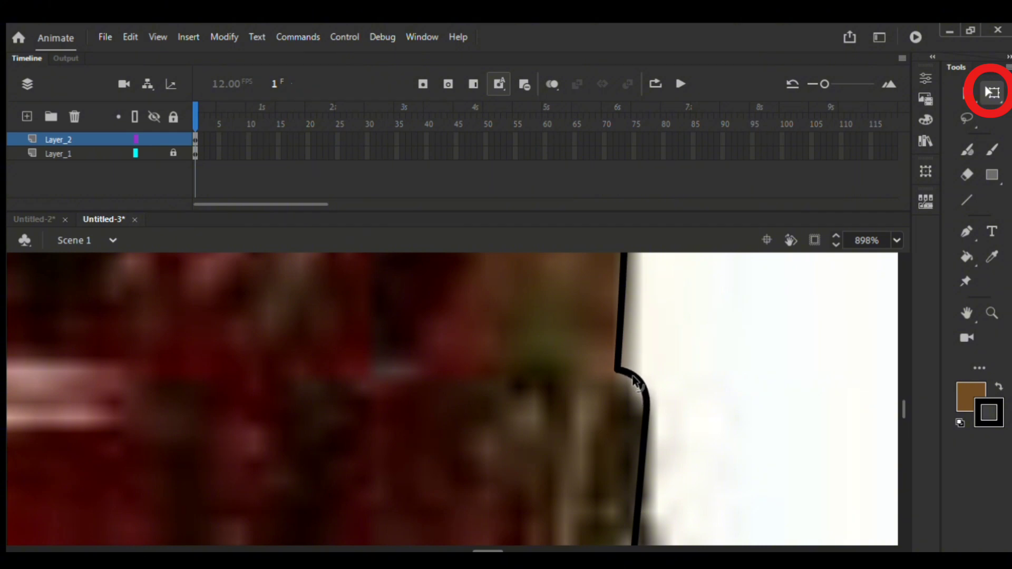
Select the whole bottle outline with the Free Transform tool, move it to the right of the reference bottle, and deselect it.
scroll(635, 381, "down", 5)
scroll(635, 380, "down", 4)
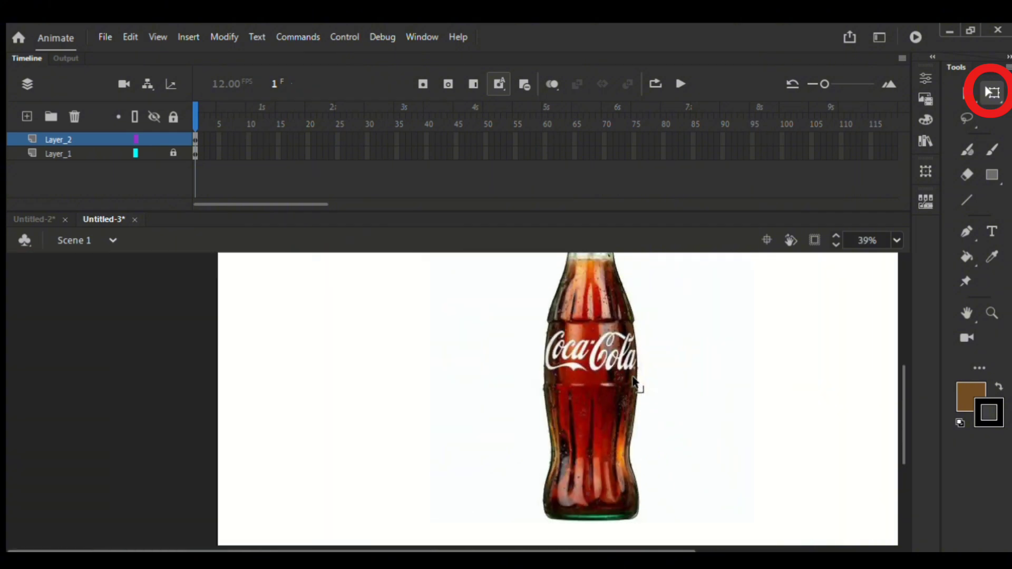
left_click_drag(374, 291, 530, 535)
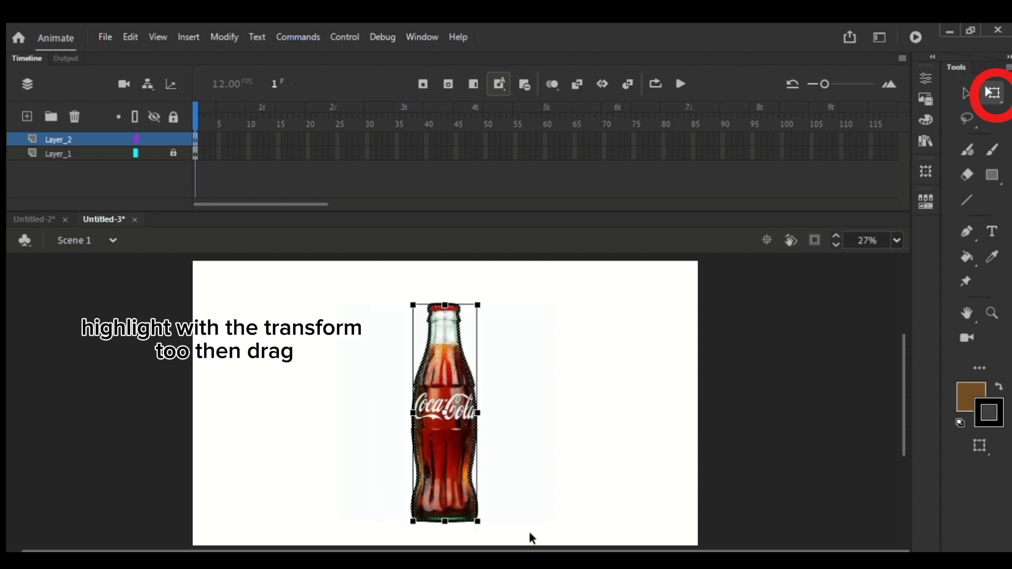
left_click_drag(445, 413, 571, 412)
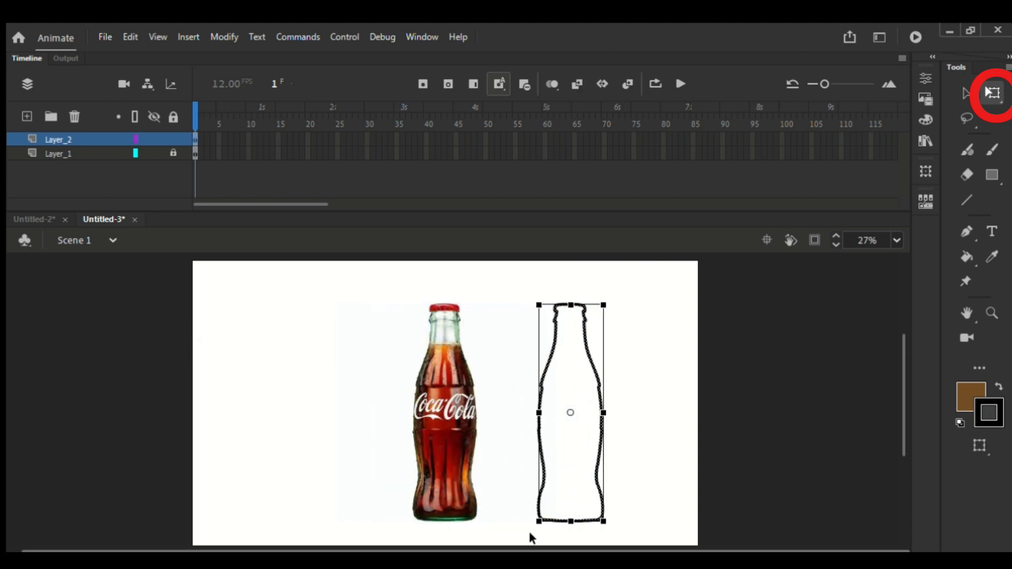
left_click(639, 486)
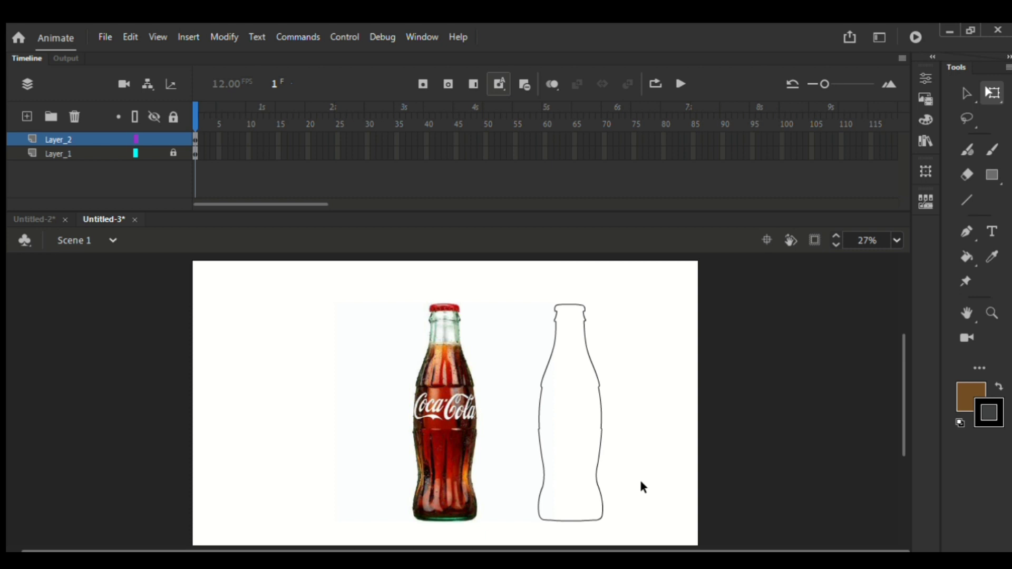